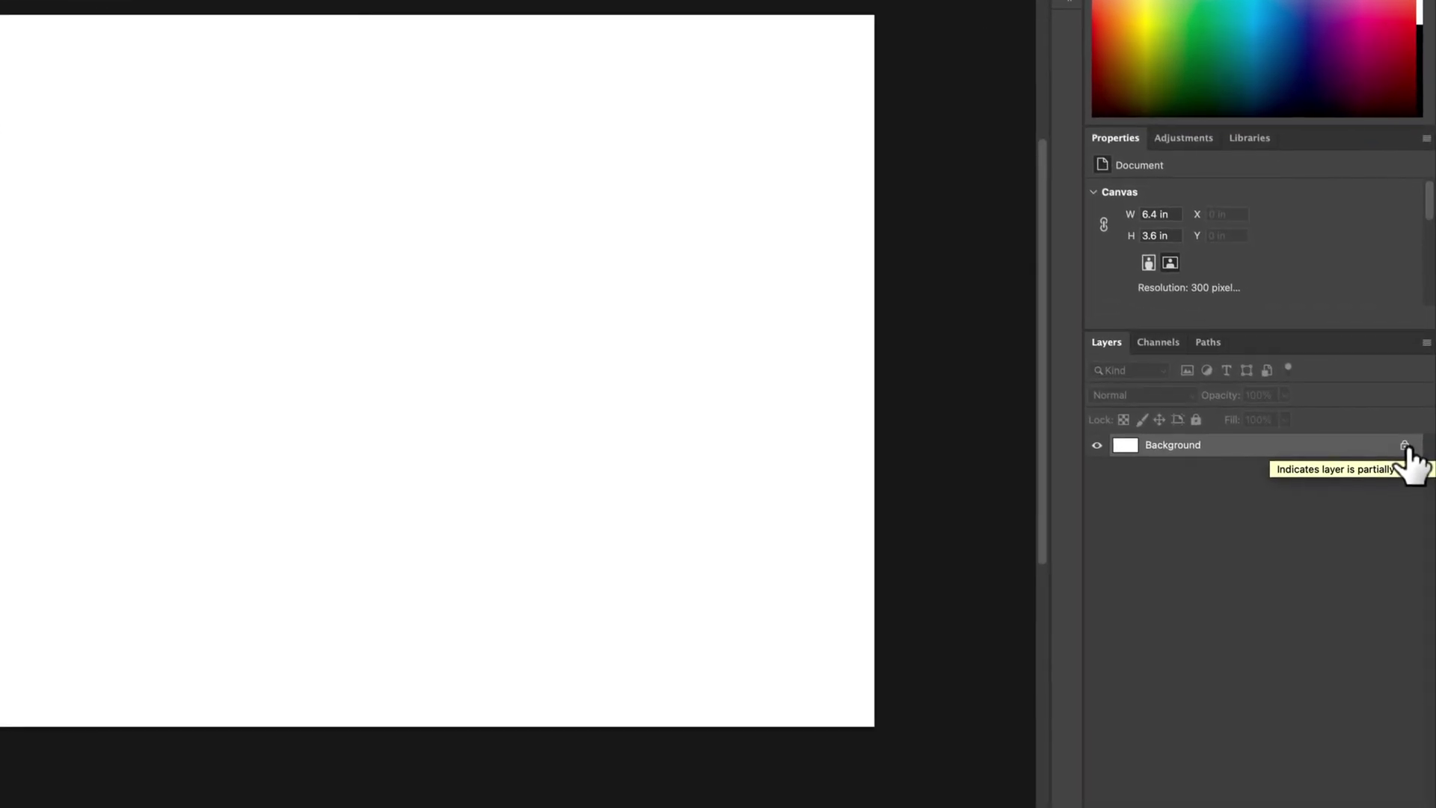
# Step: Unlock the Background into Layer 0 and test-drag it across the canvas and back
pyautogui.click(1414, 486)
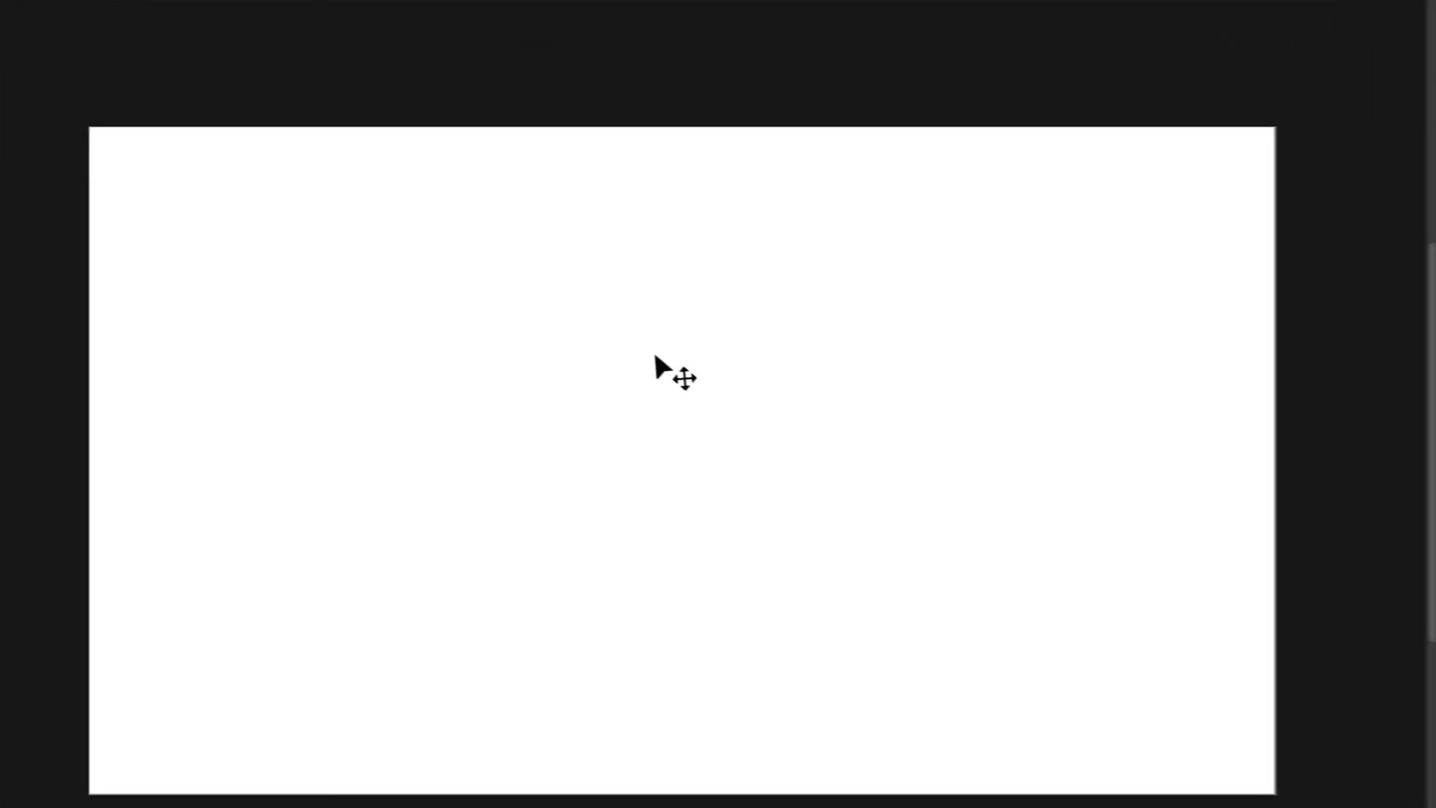
pyautogui.moveTo(601, 356); pyautogui.dragTo(760, 371)
pyautogui.moveTo(906, 374); pyautogui.dragTo(749, 334)
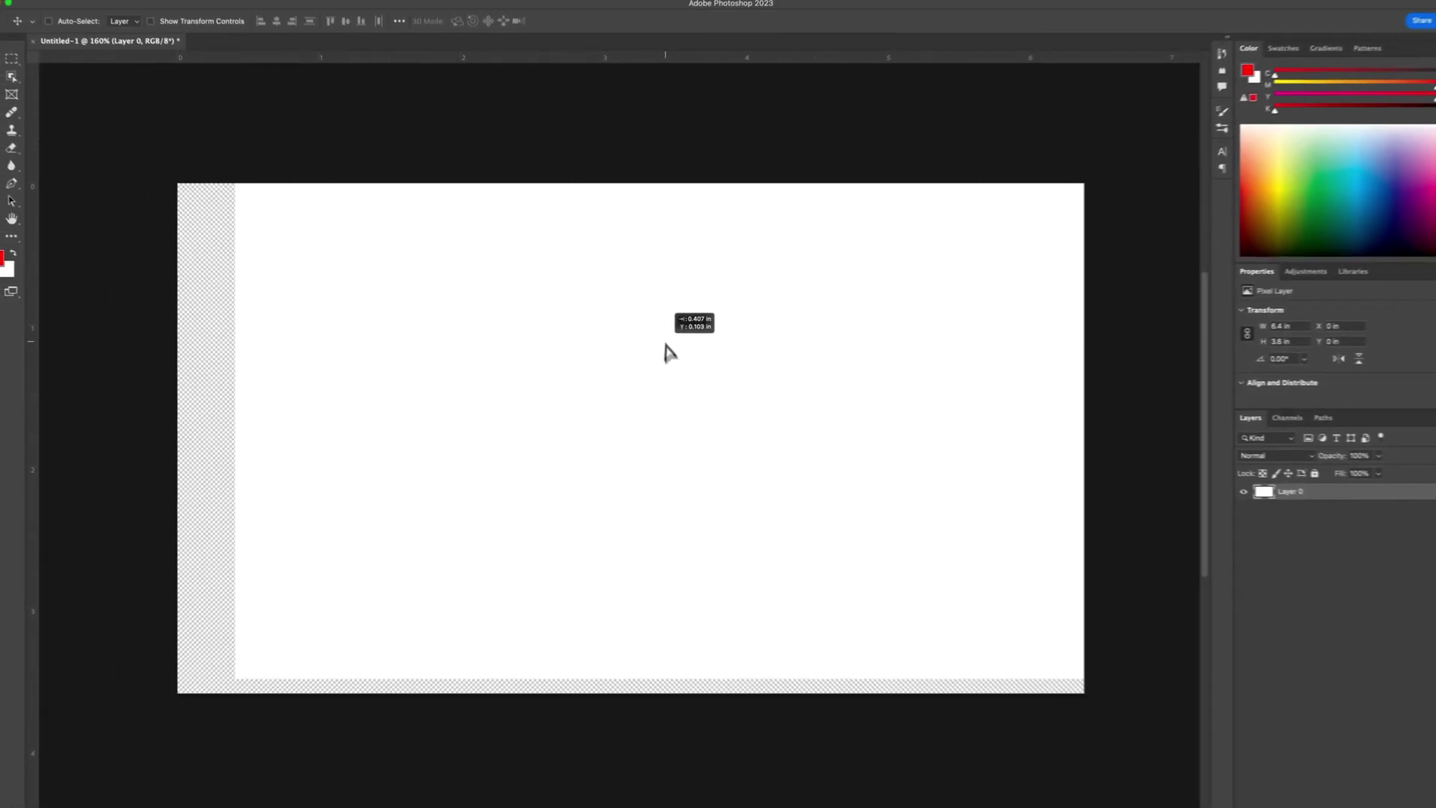
pyautogui.moveTo(668, 351); pyautogui.dragTo(592, 351)
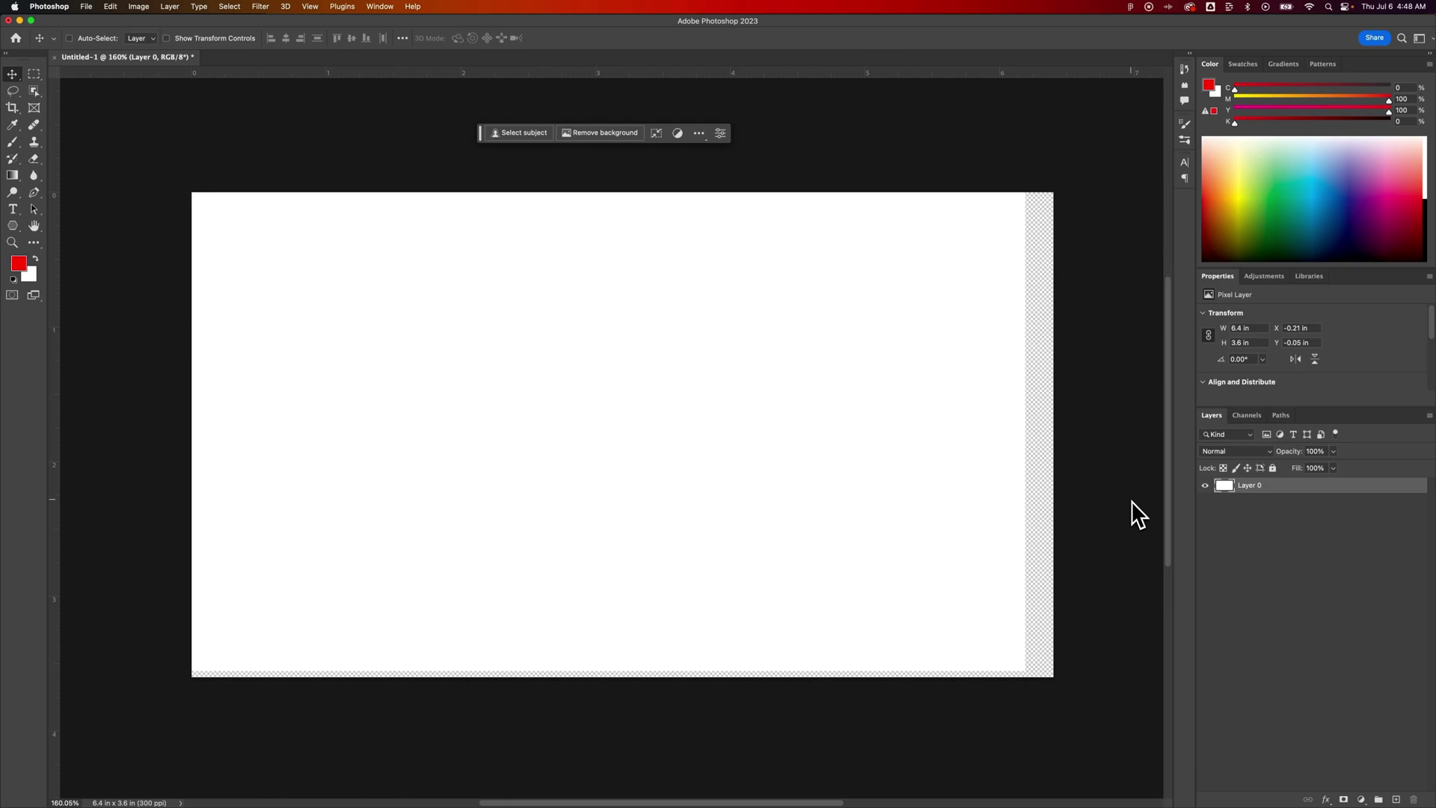
# Step: Select all of Layer 0, delete its white pixels, and deselect
pyautogui.click(229, 6)
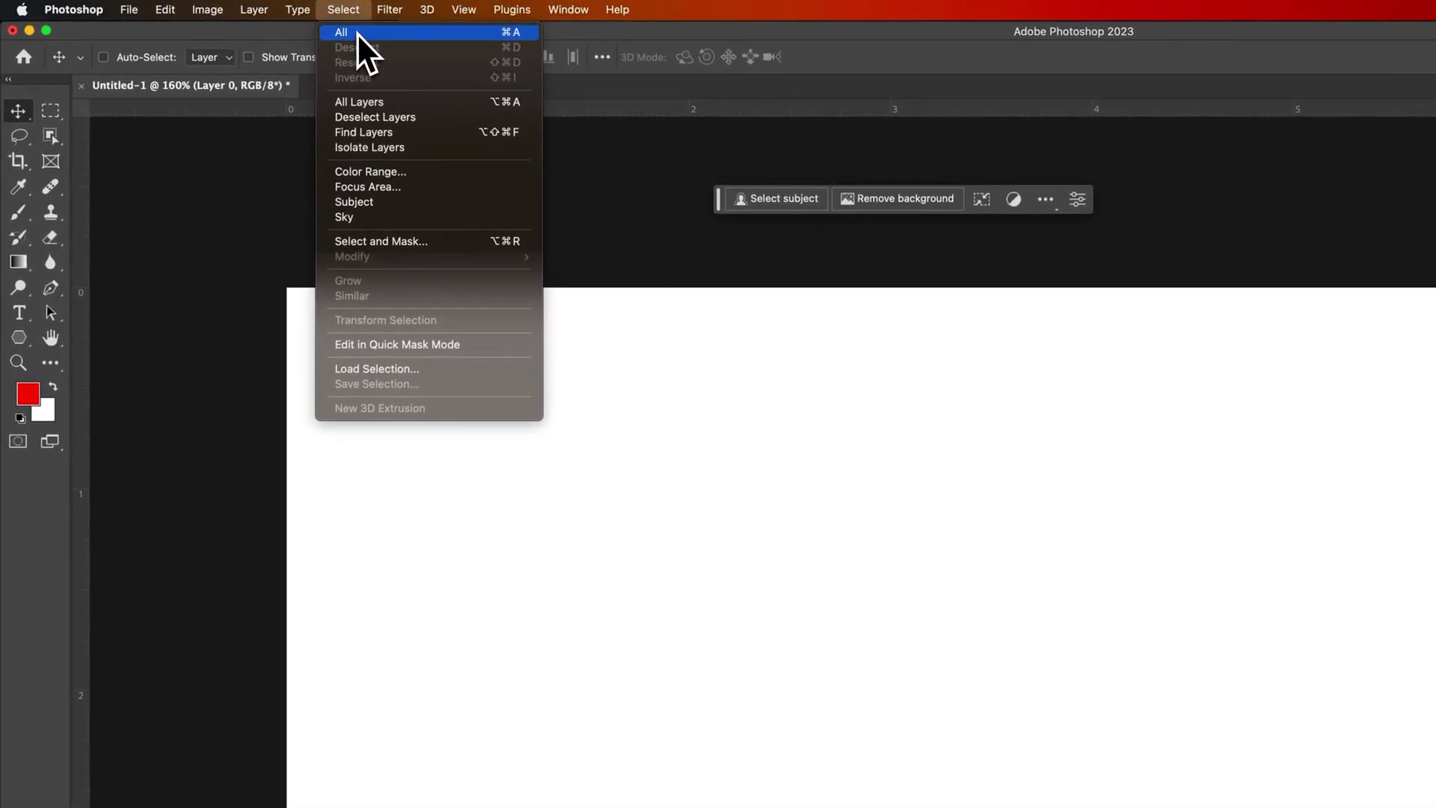
pyautogui.click(357, 32)
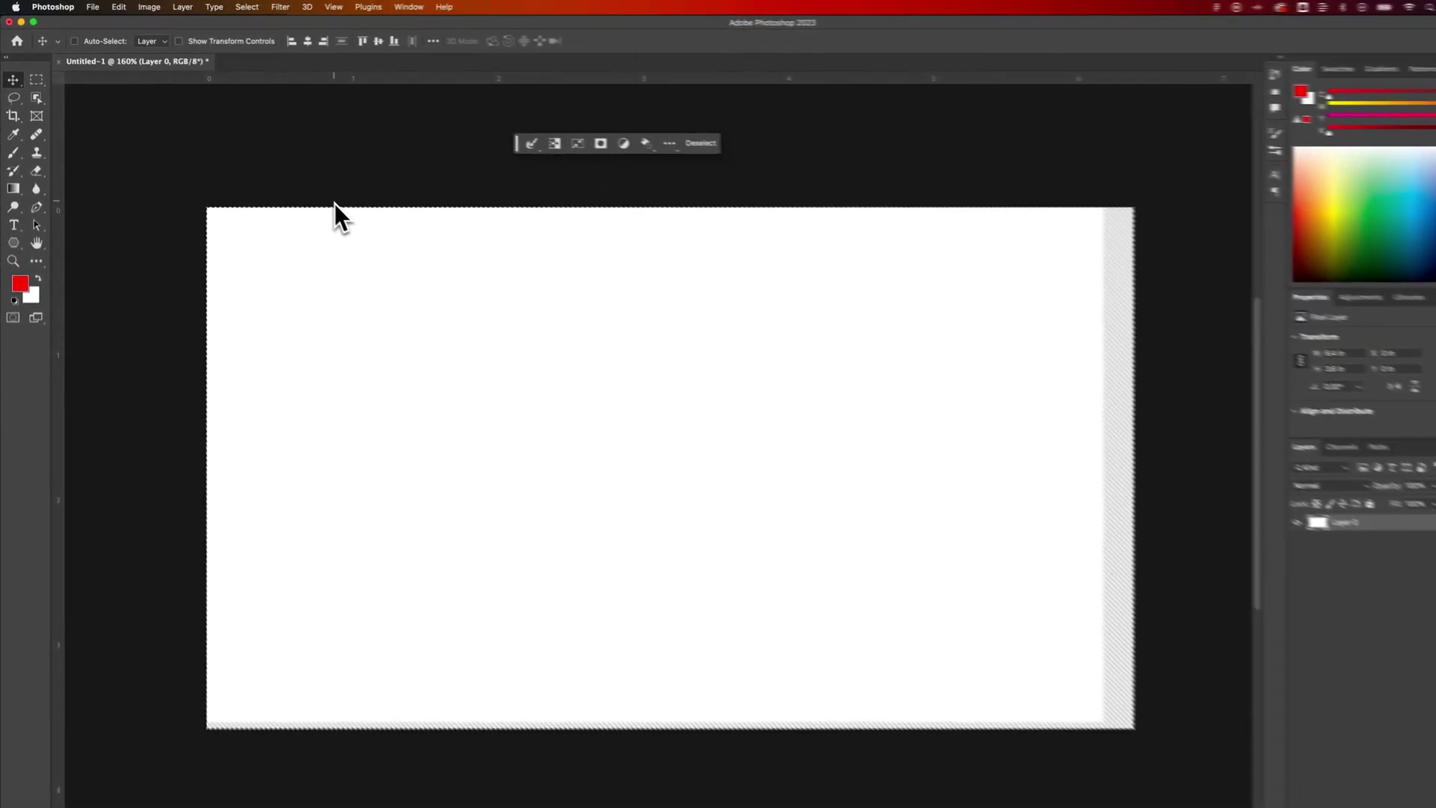
pyautogui.press('Delete')
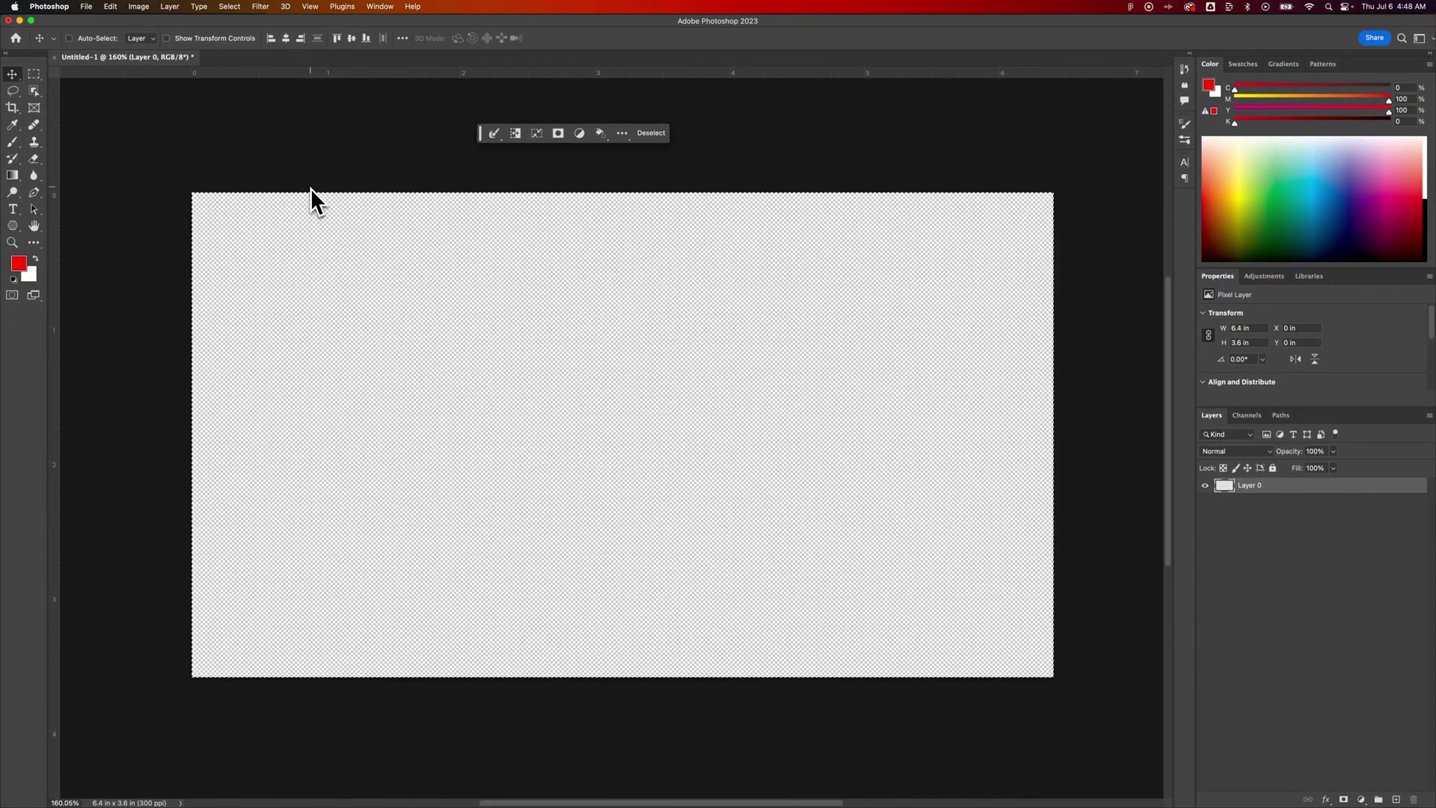
pyautogui.press('super+d')
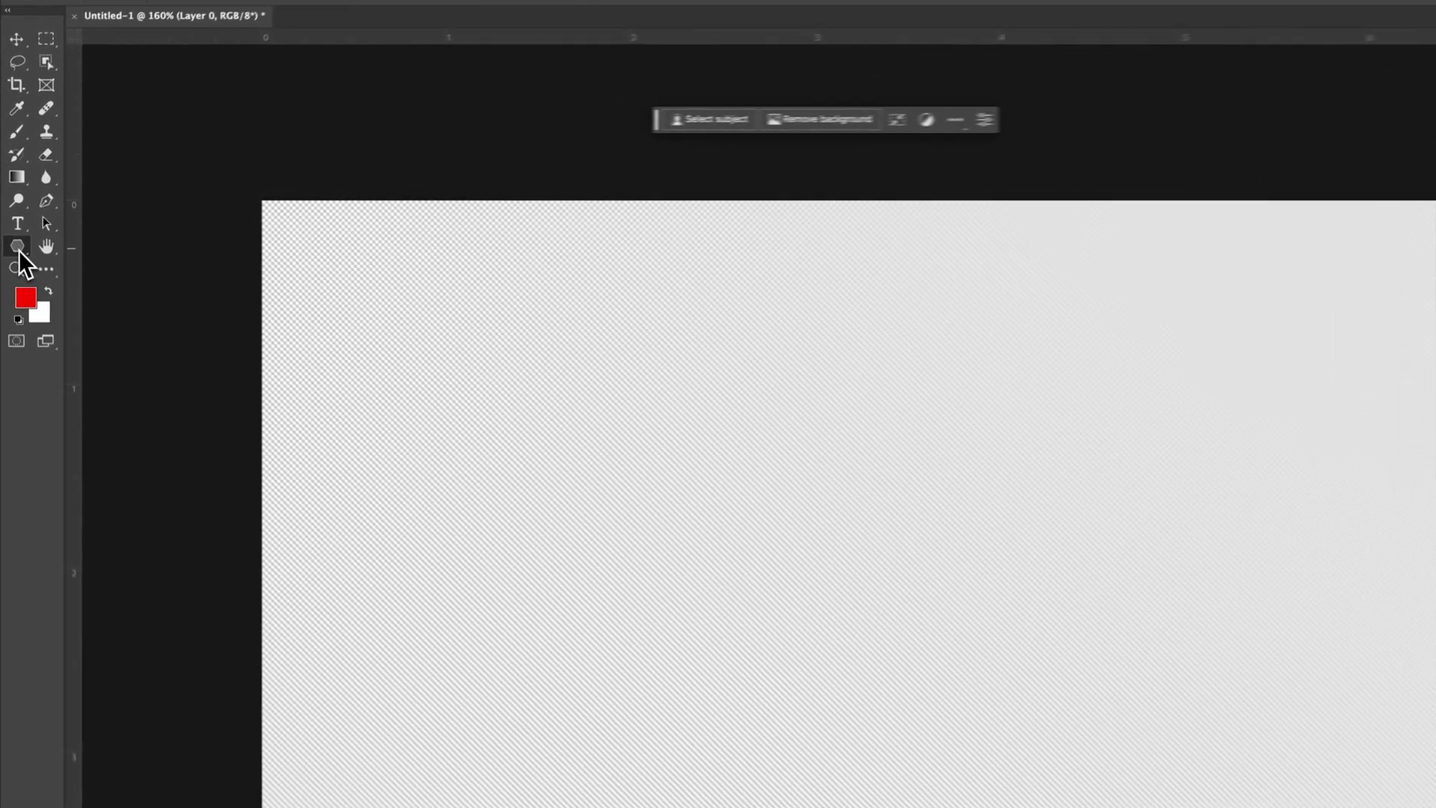
# Step: Draw a rectangle slightly larger than the canvas with the Rectangle Tool
pyautogui.click(13, 226)
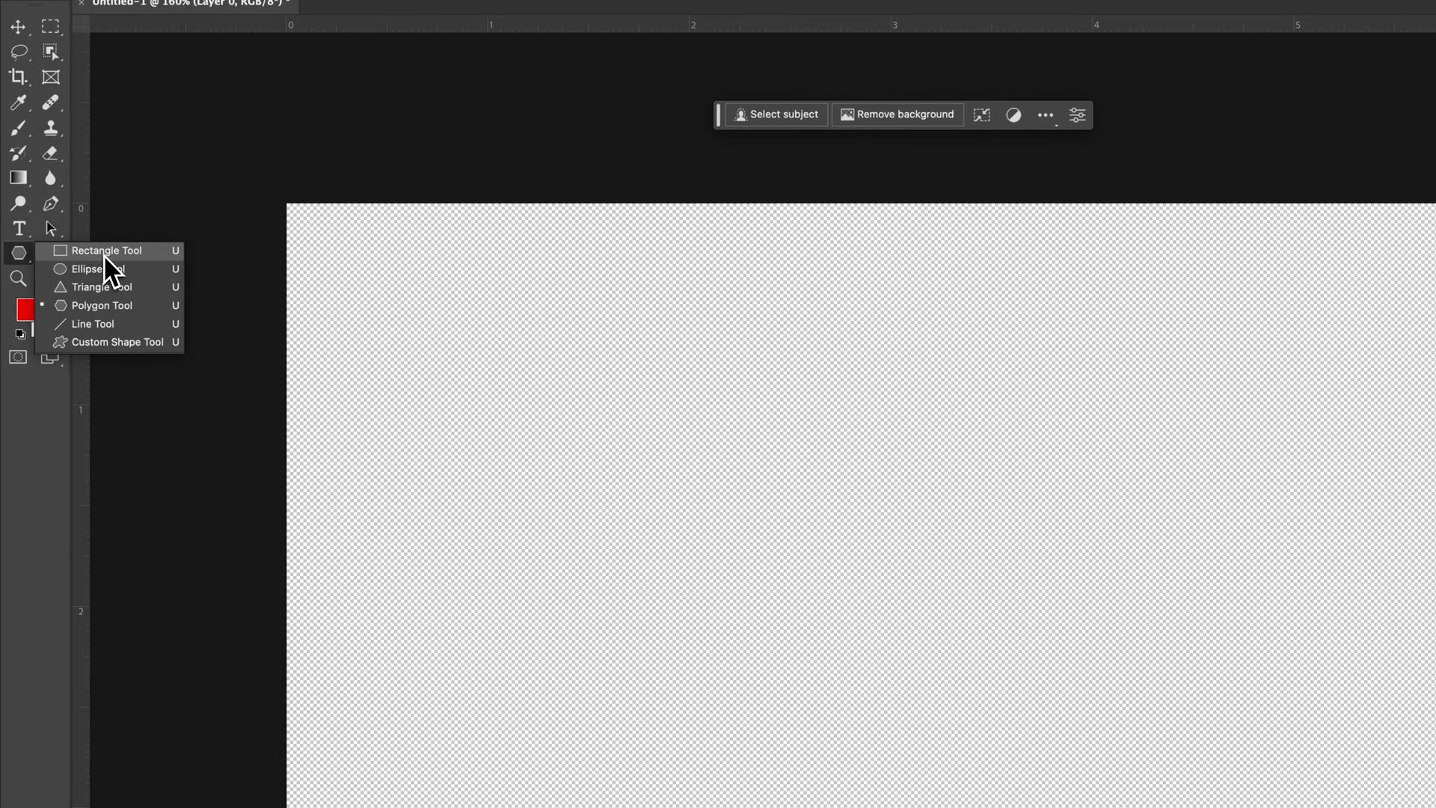
pyautogui.click(106, 254)
pyautogui.moveTo(263, 182); pyautogui.dragTo(995, 628)
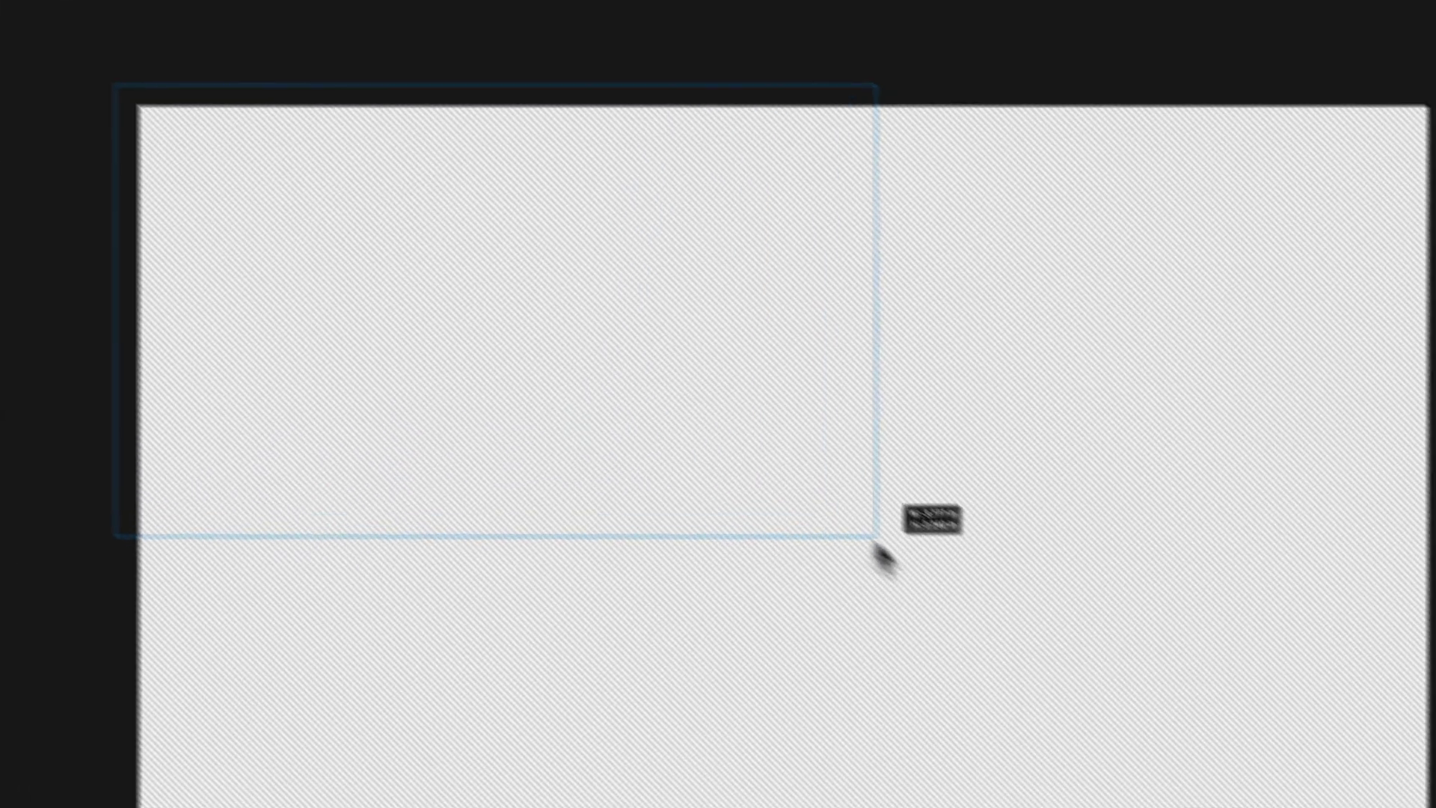
pyautogui.moveTo(876, 544); pyautogui.dragTo(1435, 807)
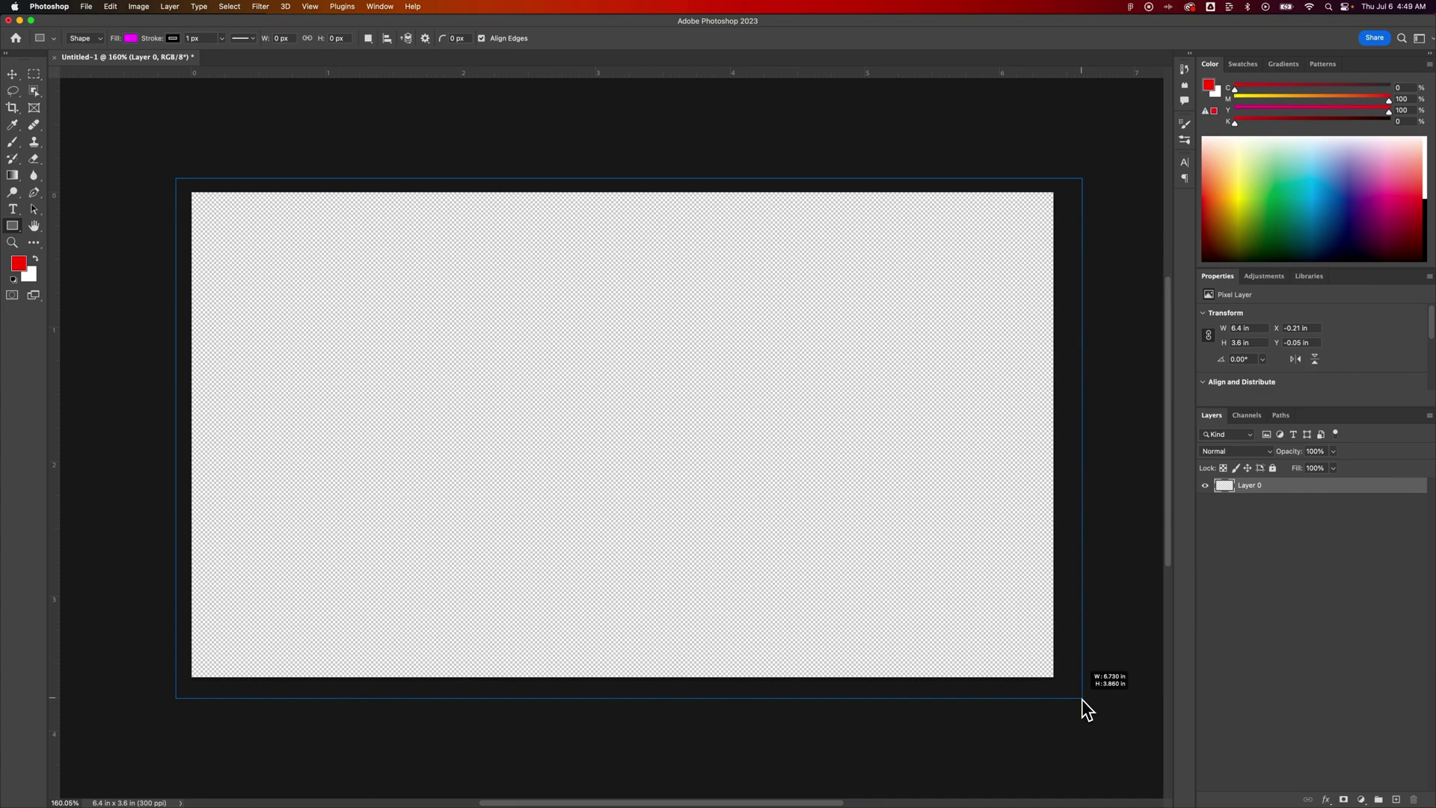
pyautogui.moveTo(1082, 699); pyautogui.dragTo(1081, 698)
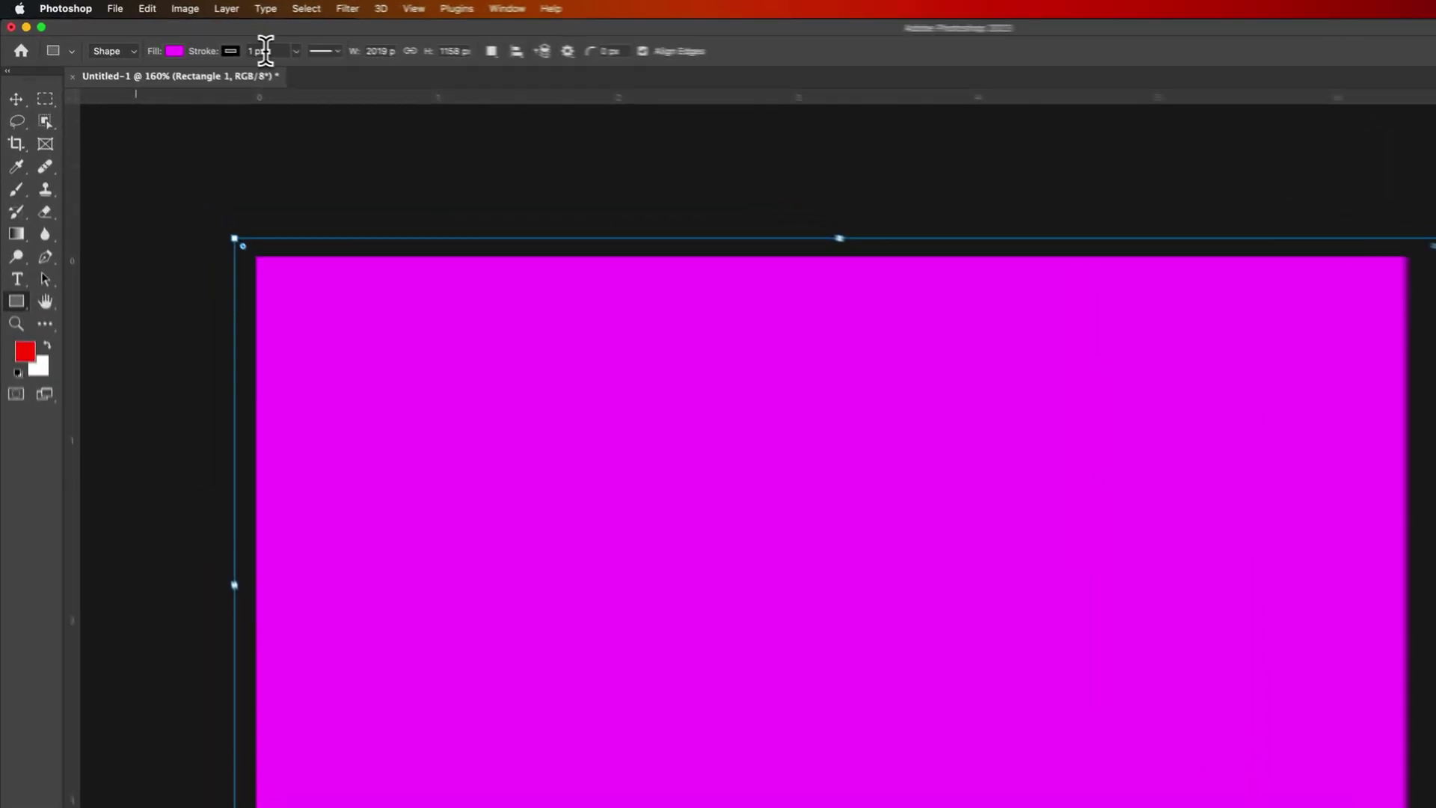
# Step: Set the rectangle's stroke to 0 px with No Color, keeping the magenta fill
pyautogui.click(194, 38)
pyautogui.write('0')
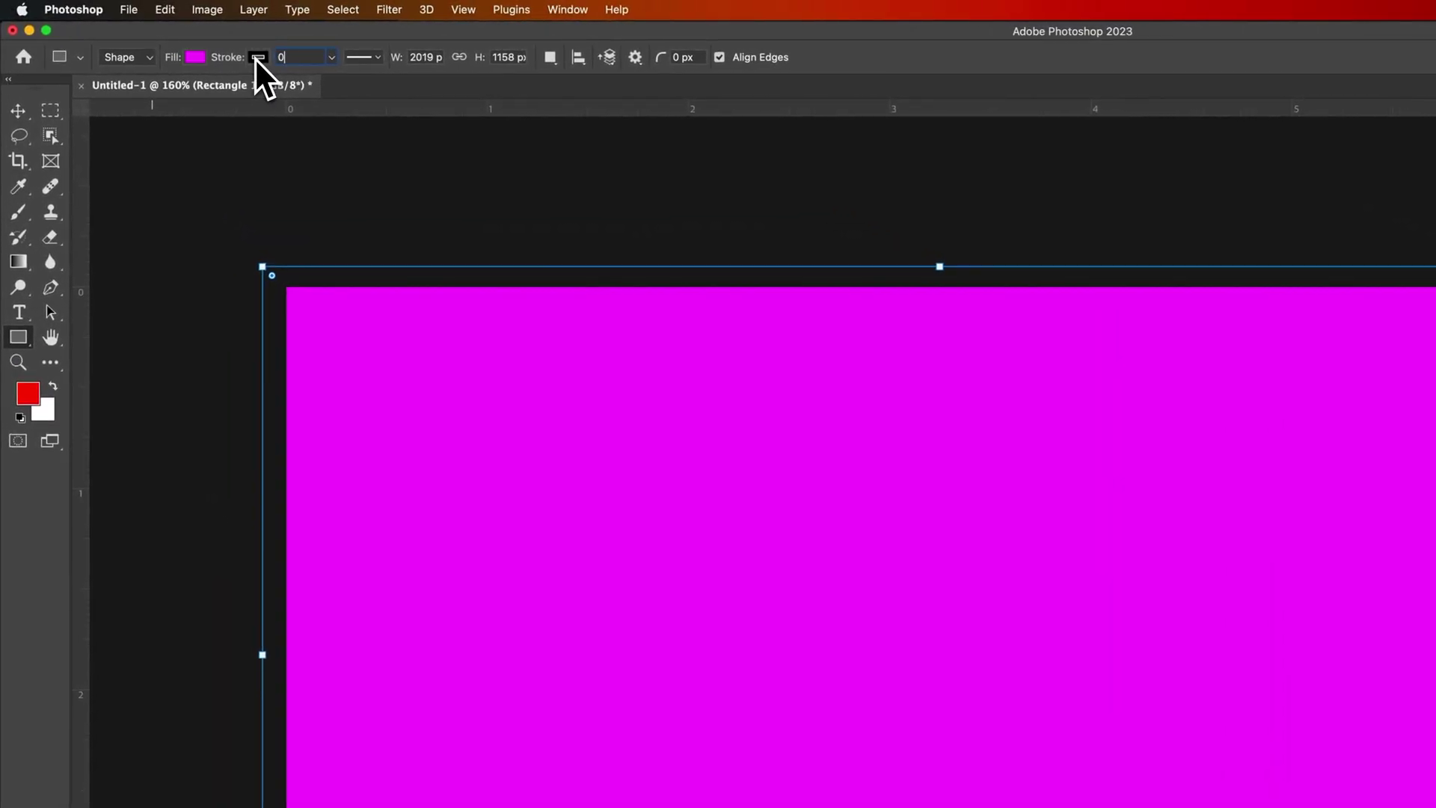
pyautogui.press('Return')
pyautogui.click(258, 58)
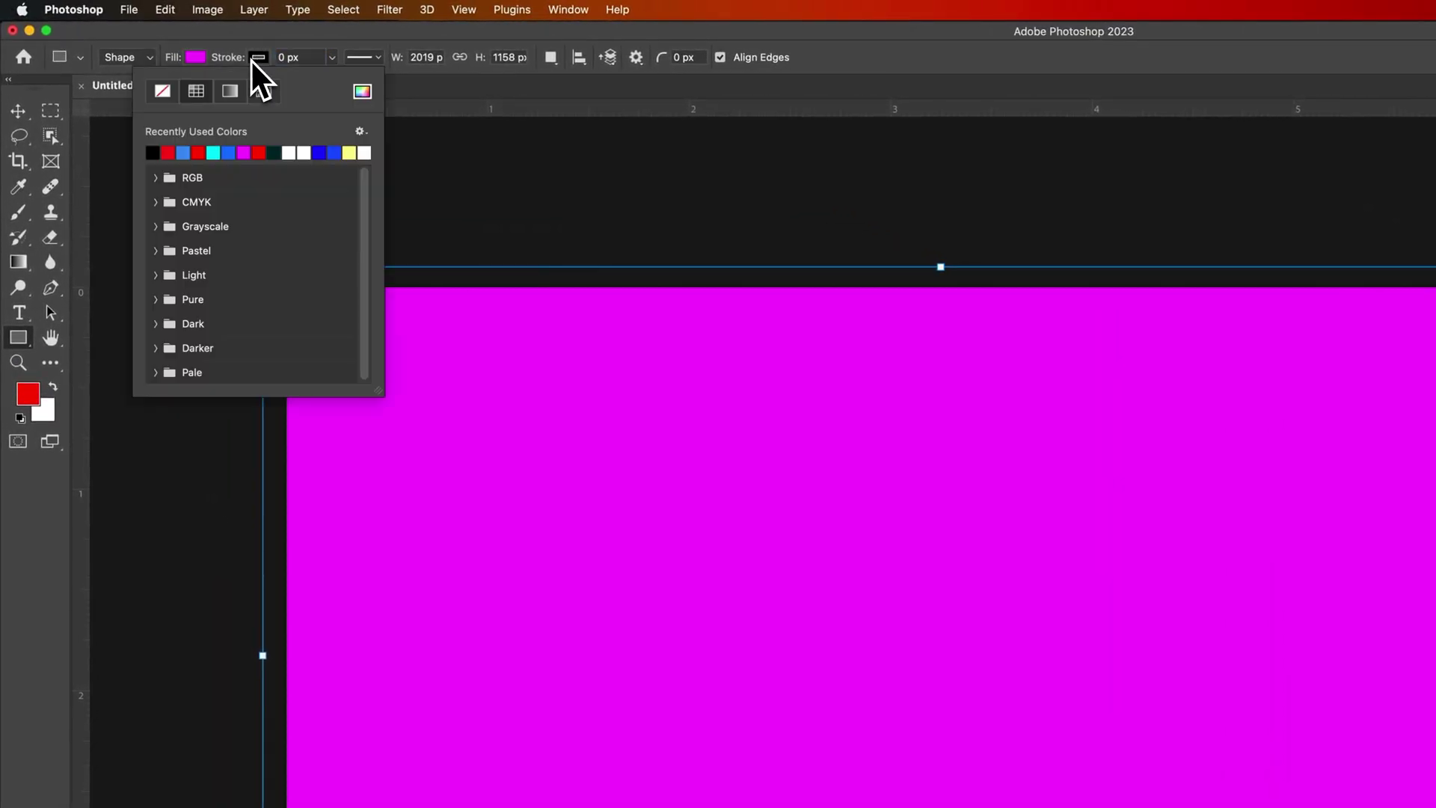
pyautogui.click(162, 93)
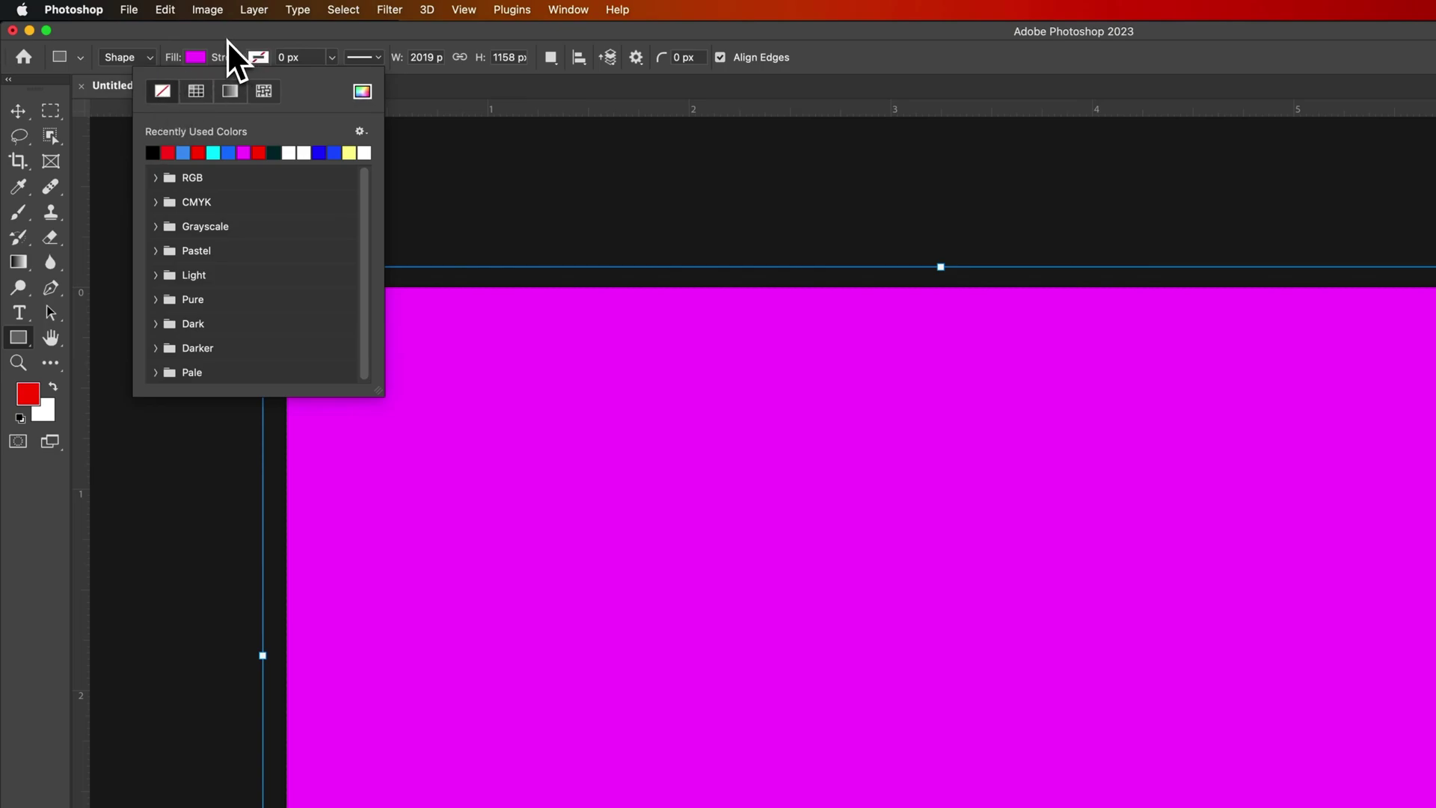
pyautogui.click(196, 57)
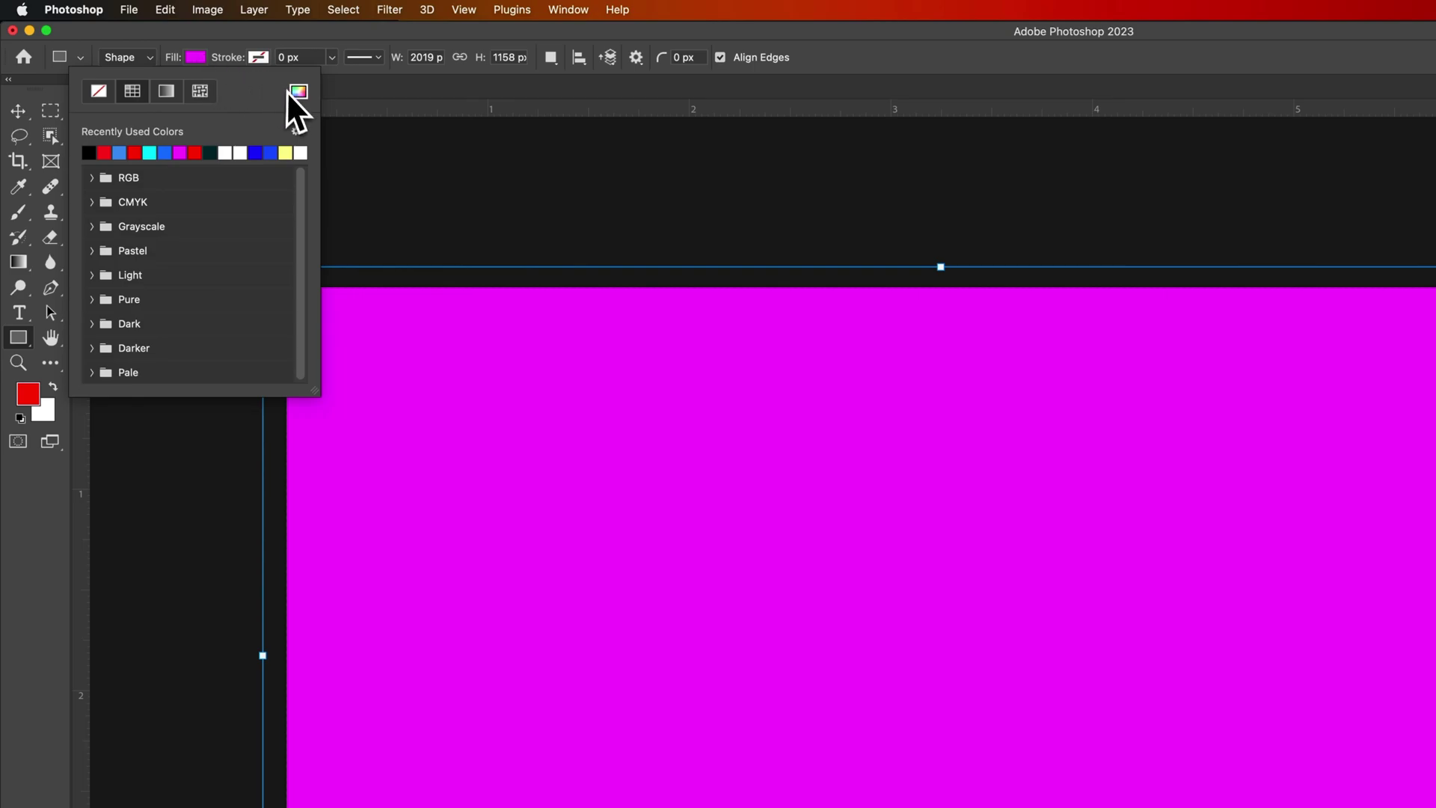
pyautogui.click(311, 64)
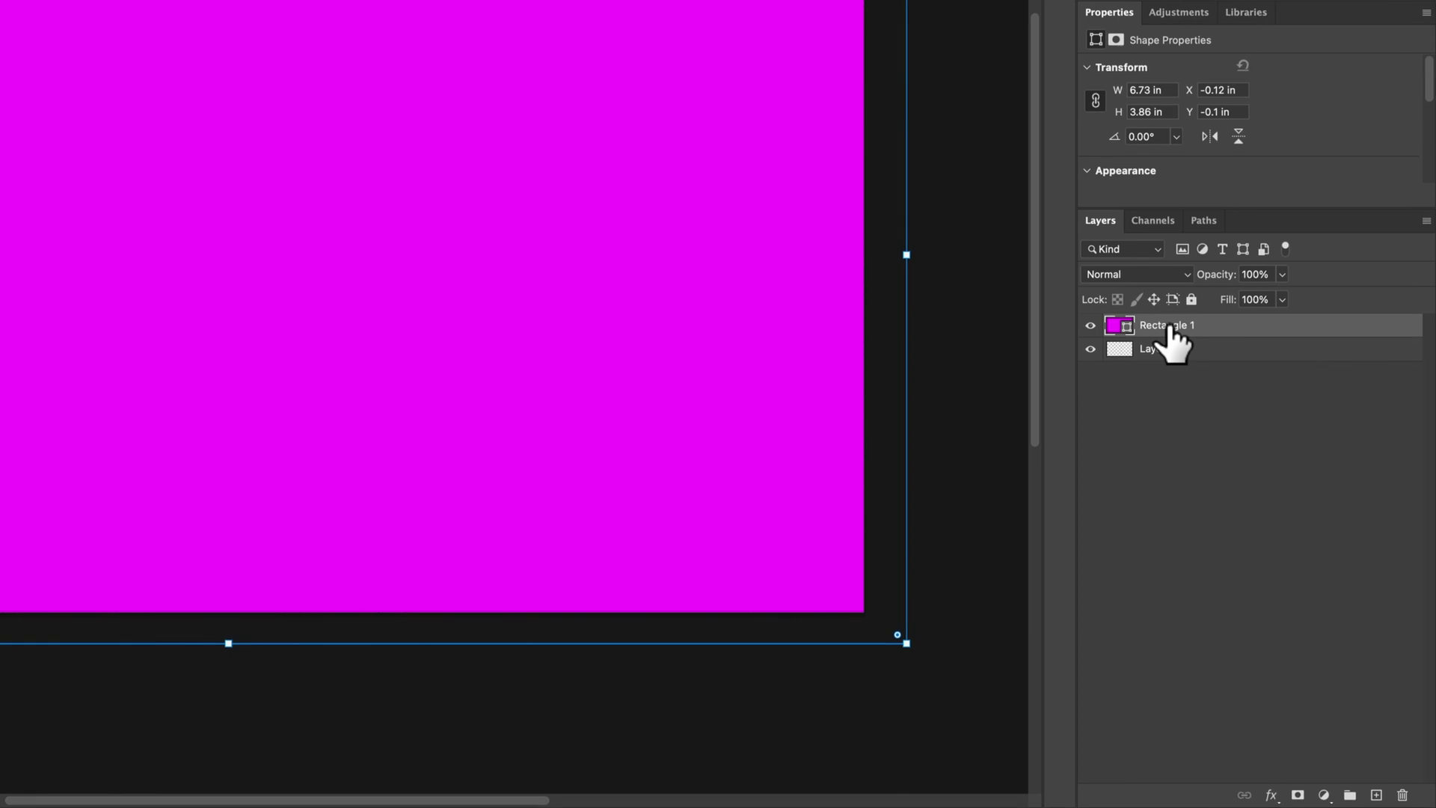
# Step: Change Rectangle 1's fill to pale yellow #fffabf and start renaming the layer
pyautogui.doubleClick(1113, 326)
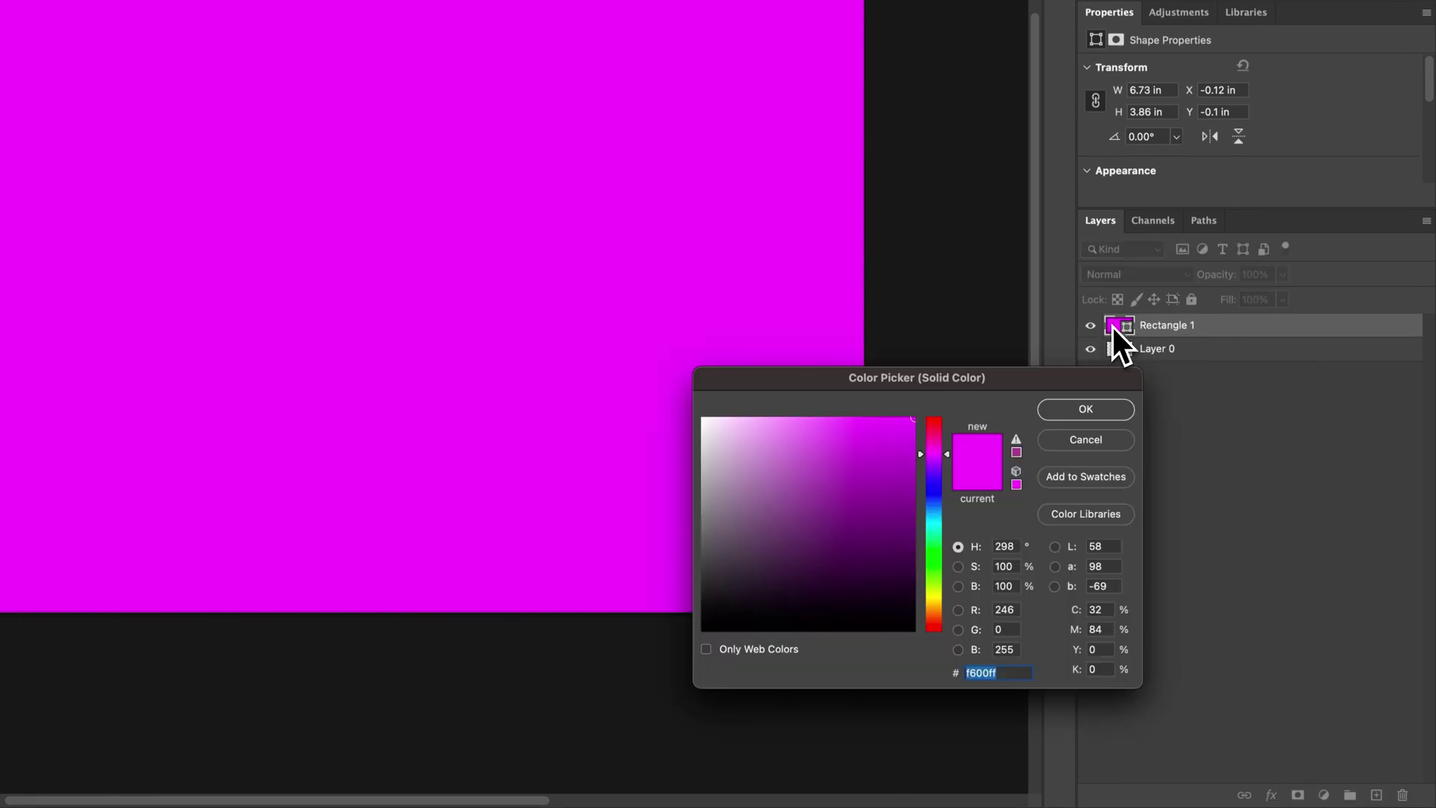
pyautogui.moveTo(935, 497)
pyautogui.mouseDown()
pyautogui.moveTo(923, 511)
pyautogui.moveTo(898, 455)
pyautogui.moveTo(903, 426)
pyautogui.mouseUp()
pyautogui.moveTo(924, 527); pyautogui.dragTo(934, 599)
pyautogui.moveTo(888, 552)
pyautogui.mouseDown()
pyautogui.moveTo(719, 422)
pyautogui.moveTo(797, 438)
pyautogui.moveTo(754, 416)
pyautogui.mouseUp()
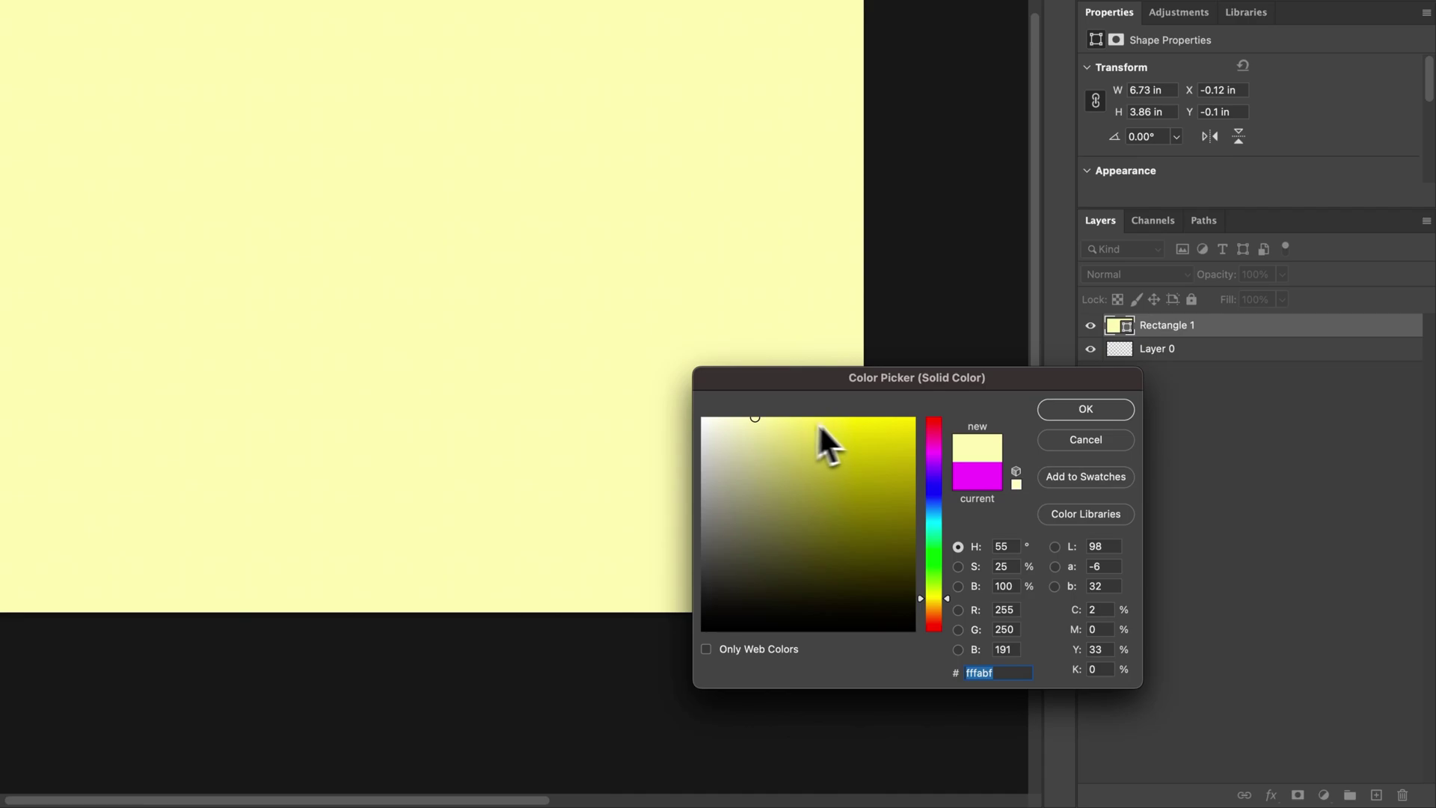
pyautogui.click(1086, 409)
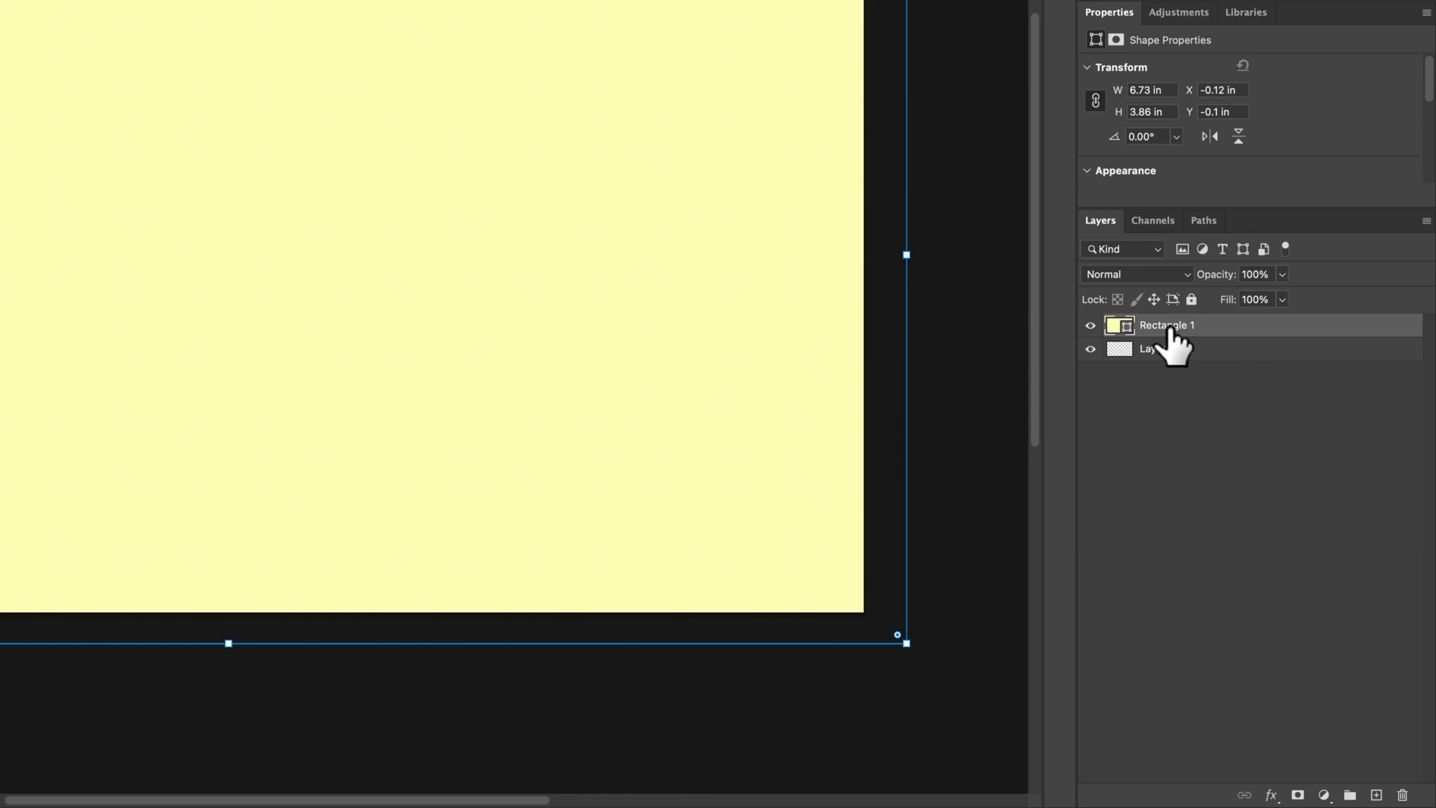
pyautogui.doubleClick(1168, 327)
# Step: Commit the layer name Background and delete the leftover Layer 0
pyautogui.press('Return')
pyautogui.click(1203, 353)
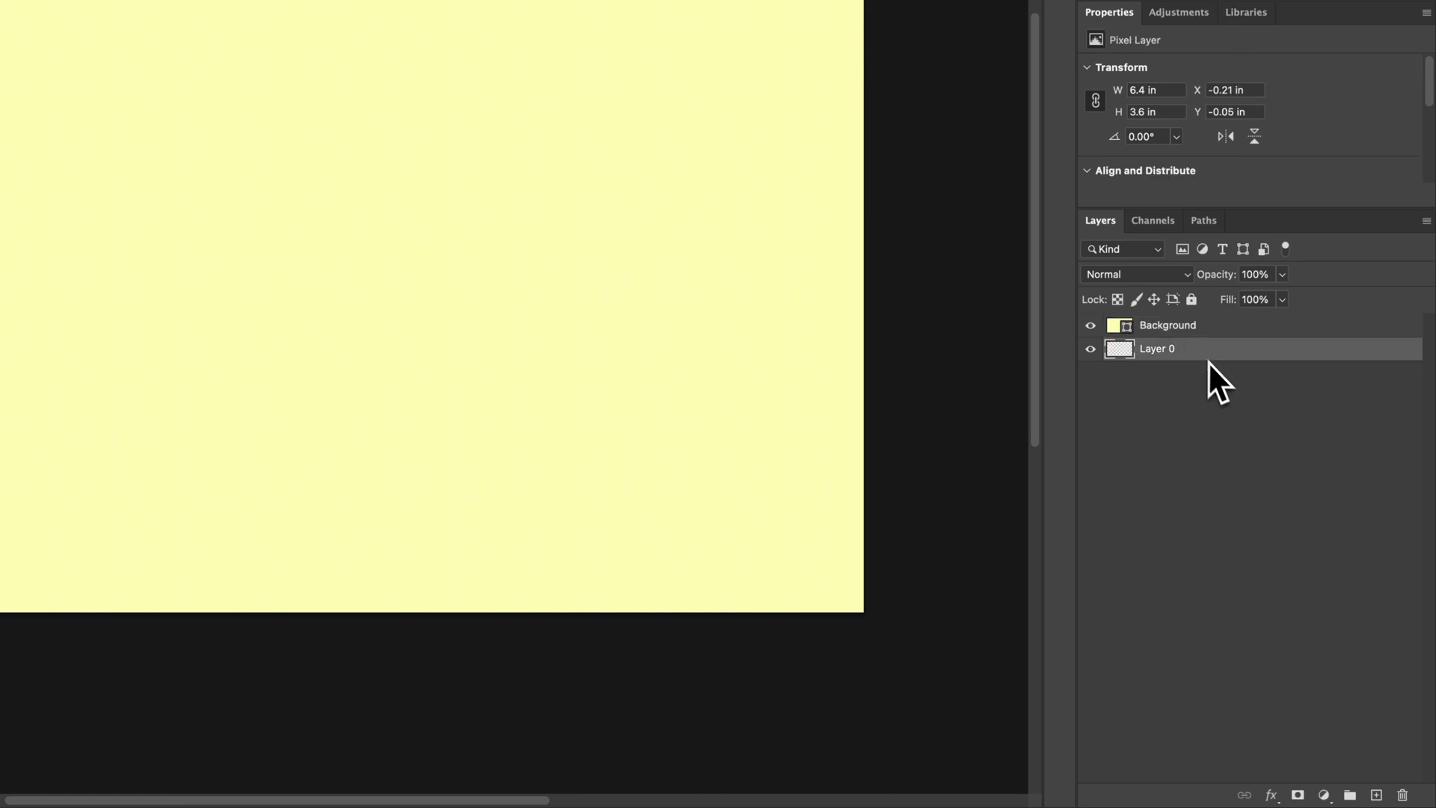
pyautogui.click(1404, 795)
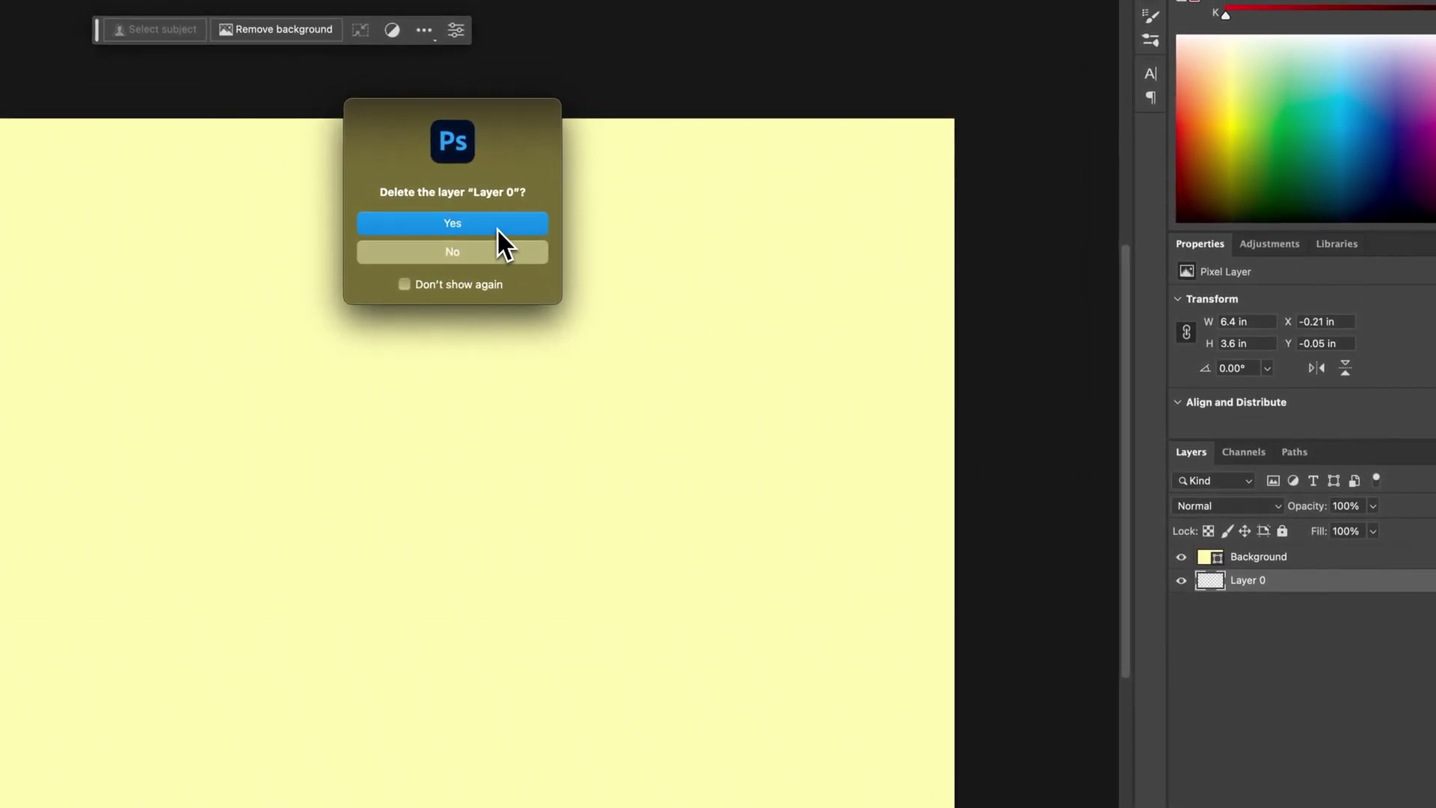
pyautogui.click(496, 228)
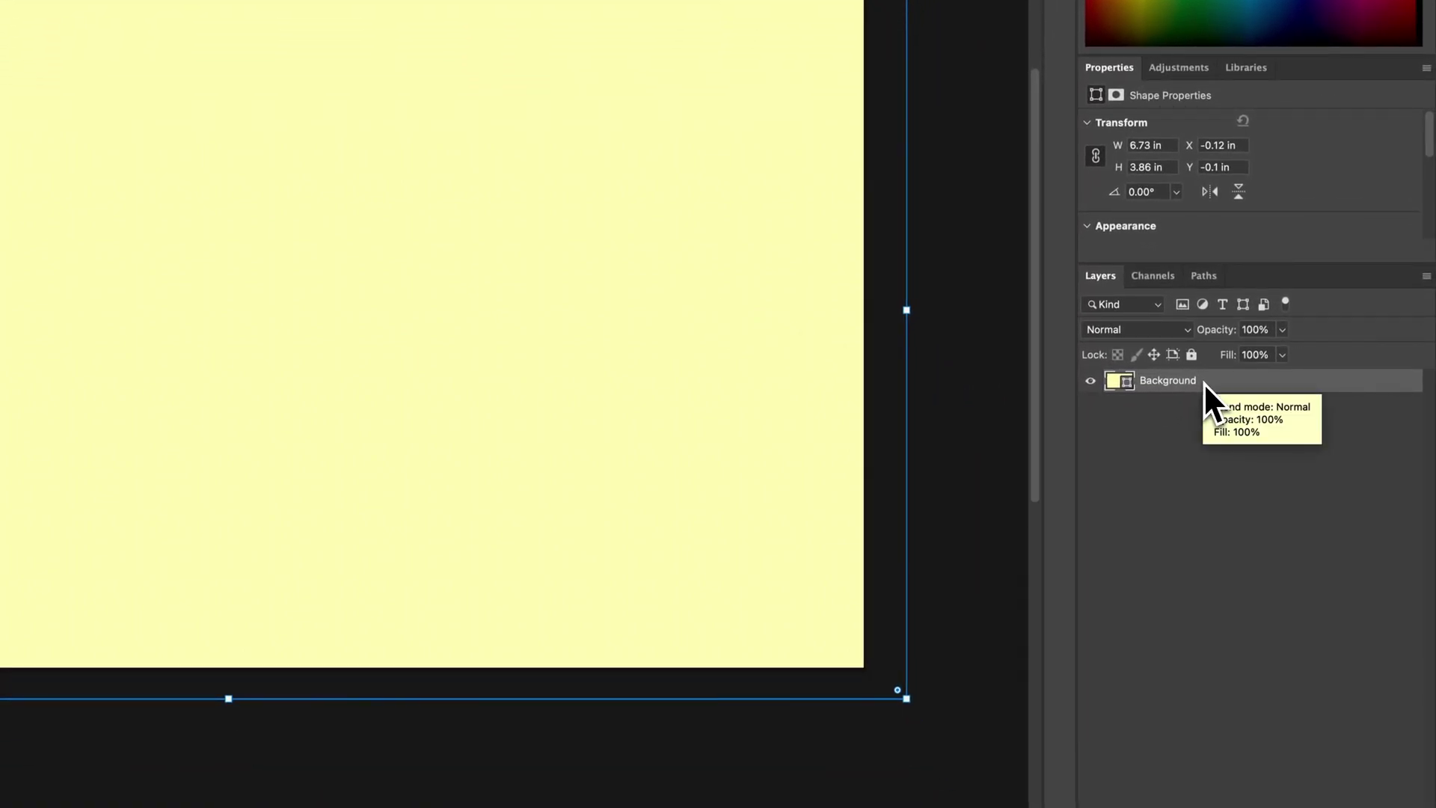
# Step: Recolour the Background shape's fill to #f6ed8a in the Color Picker
pyautogui.doubleClick(1115, 382)
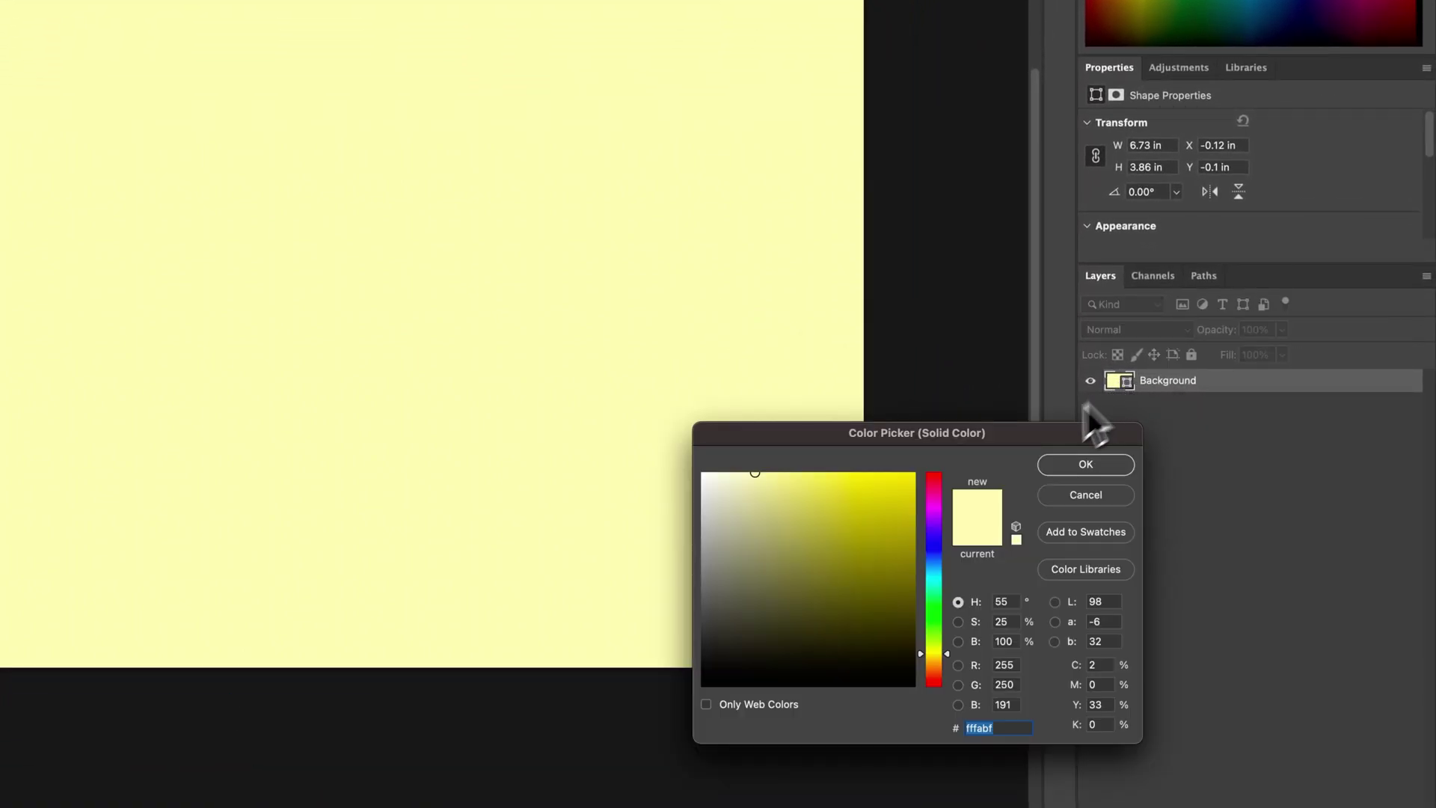
pyautogui.click(879, 483)
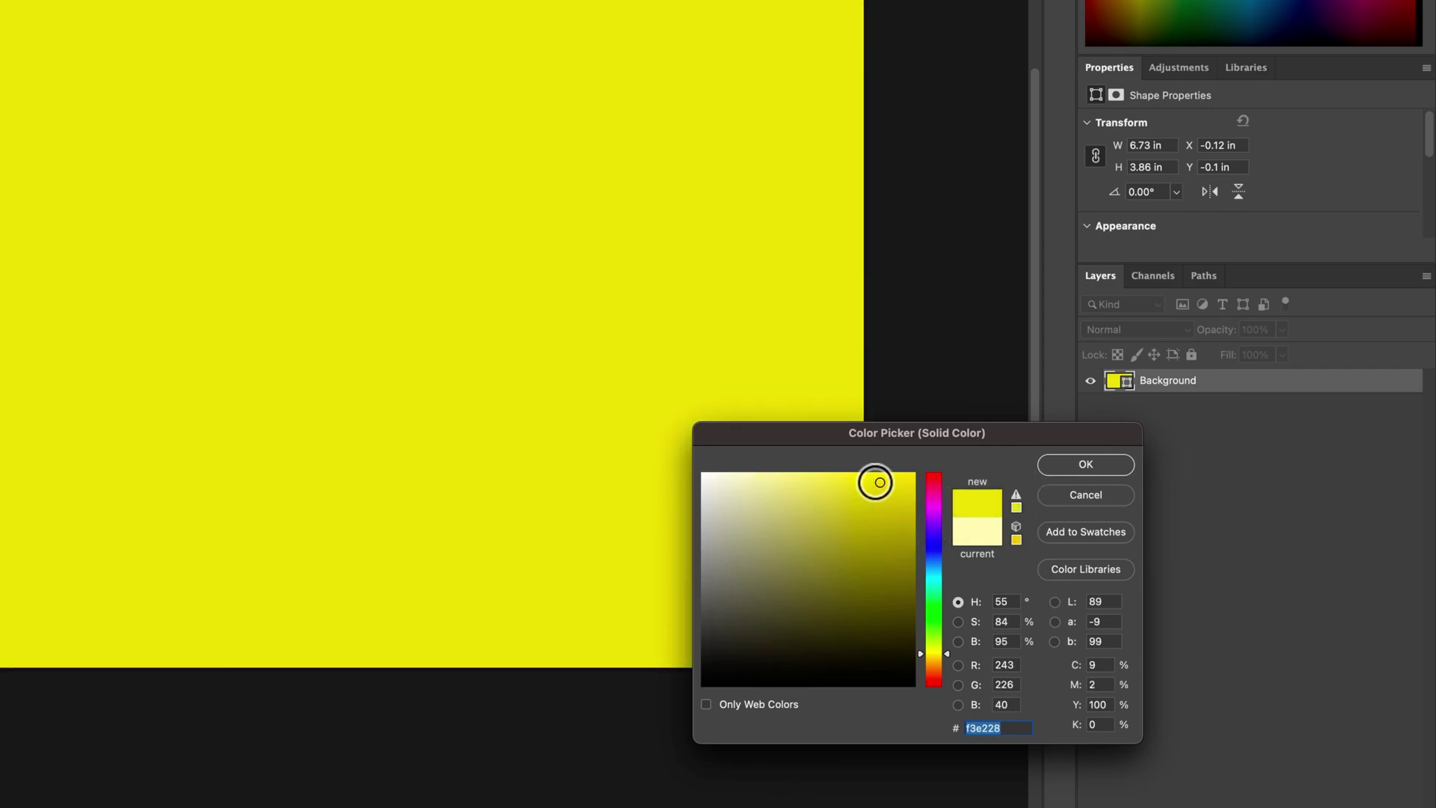
pyautogui.click(795, 480)
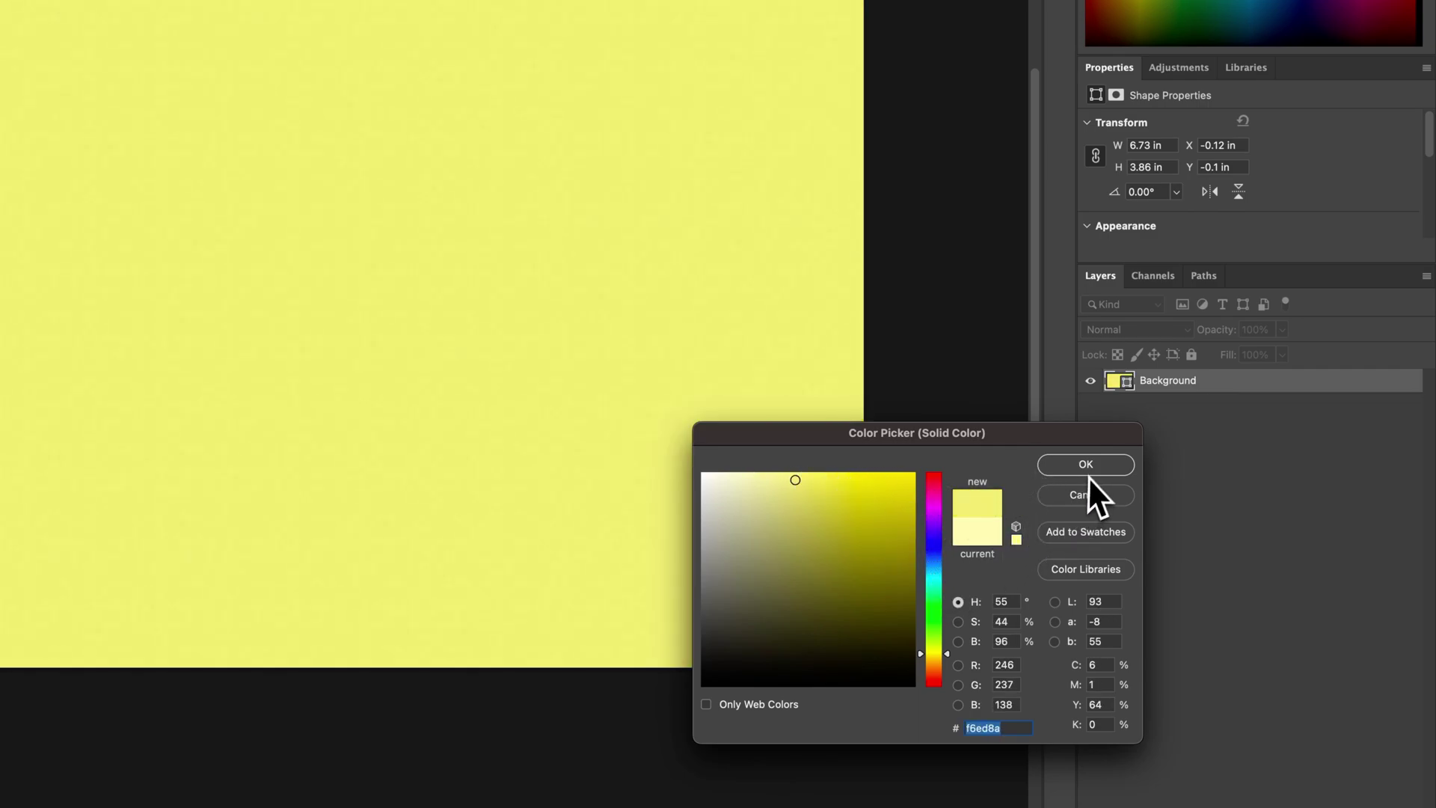
pyautogui.click(1092, 469)
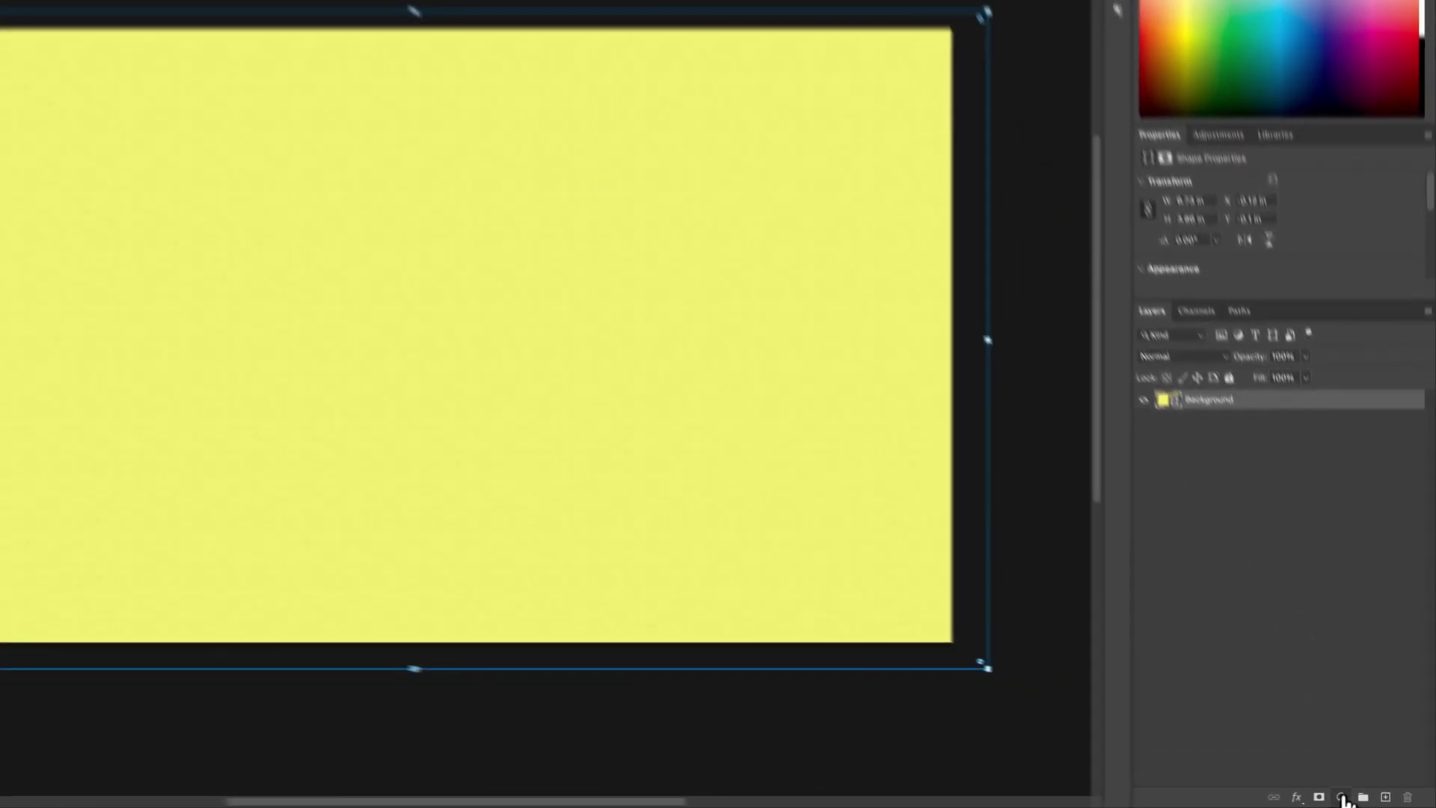
# Step: Add a pink (ff8585) Solid Color fill layer above the Background and select it
pyautogui.click(1361, 799)
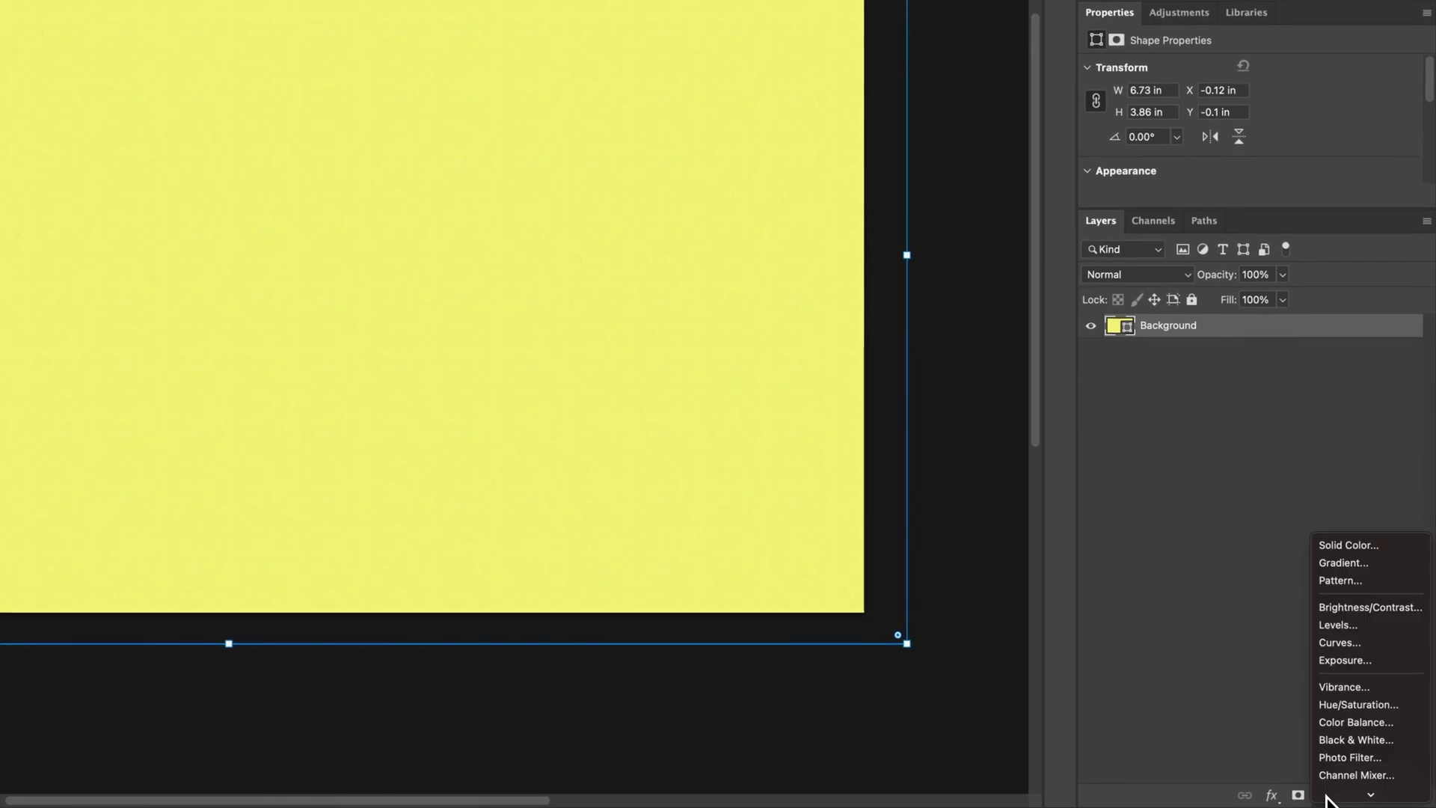
pyautogui.moveTo(1330, 799)
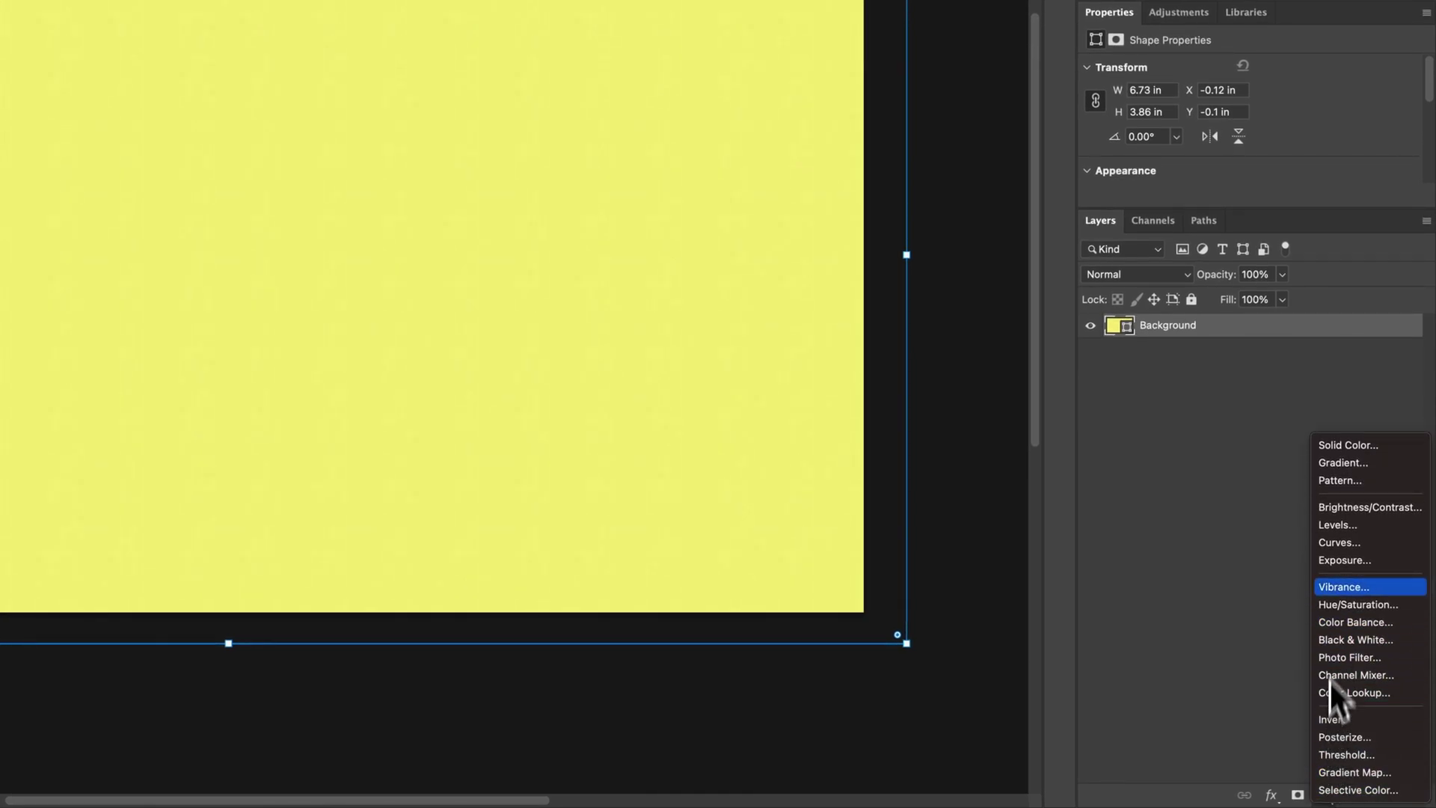
pyautogui.click(1339, 447)
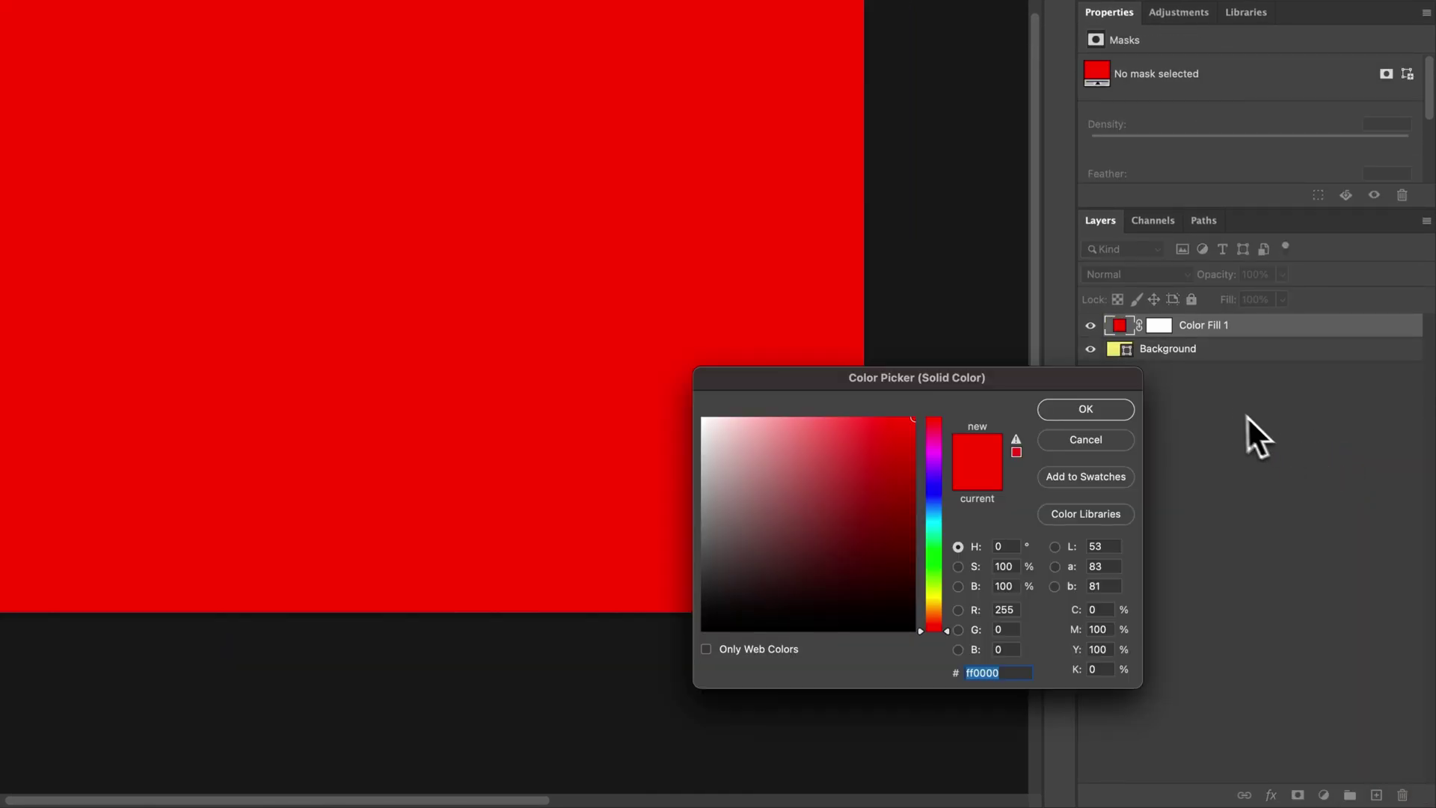
pyautogui.moveTo(845, 467); pyautogui.dragTo(804, 417)
pyautogui.click(1086, 409)
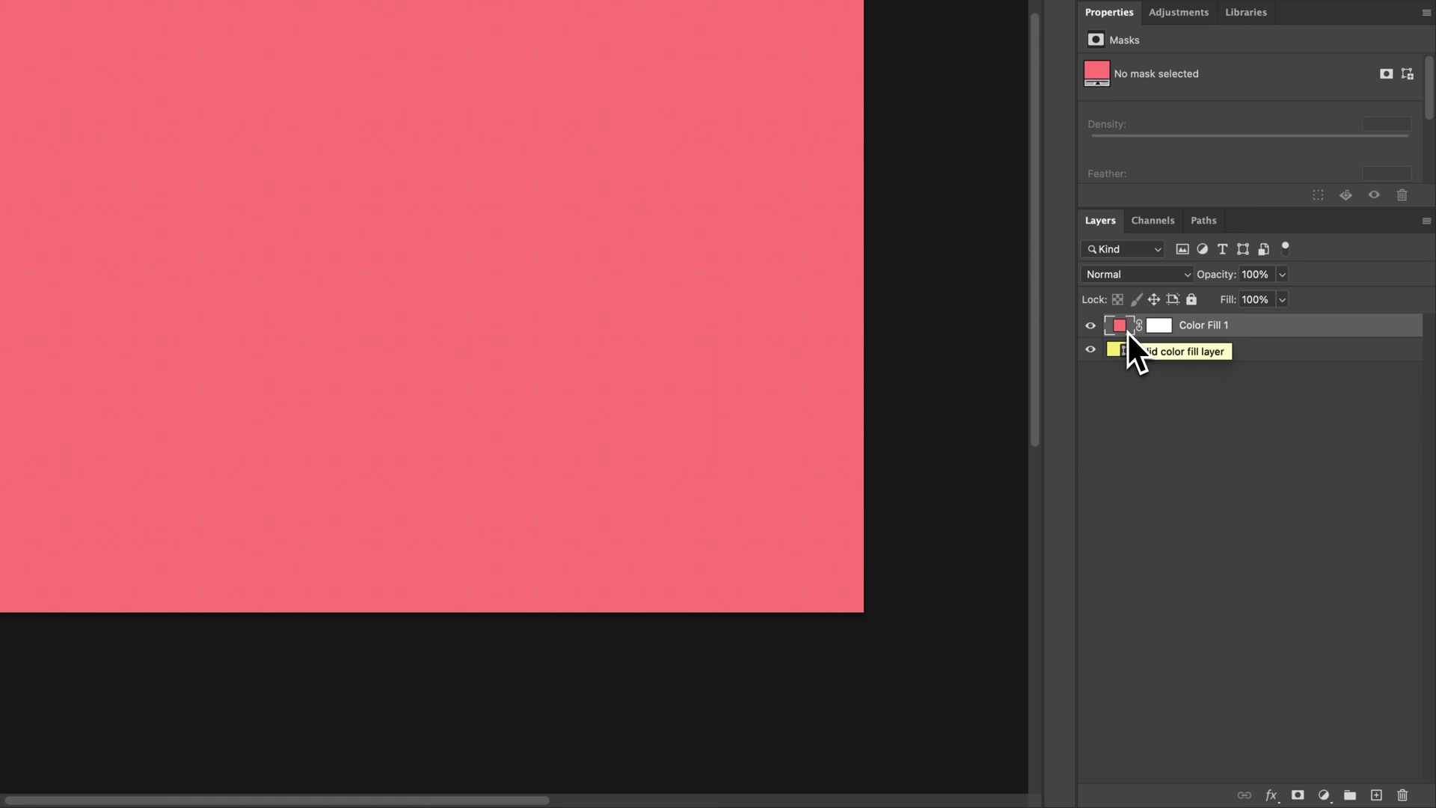
pyautogui.click(1157, 350)
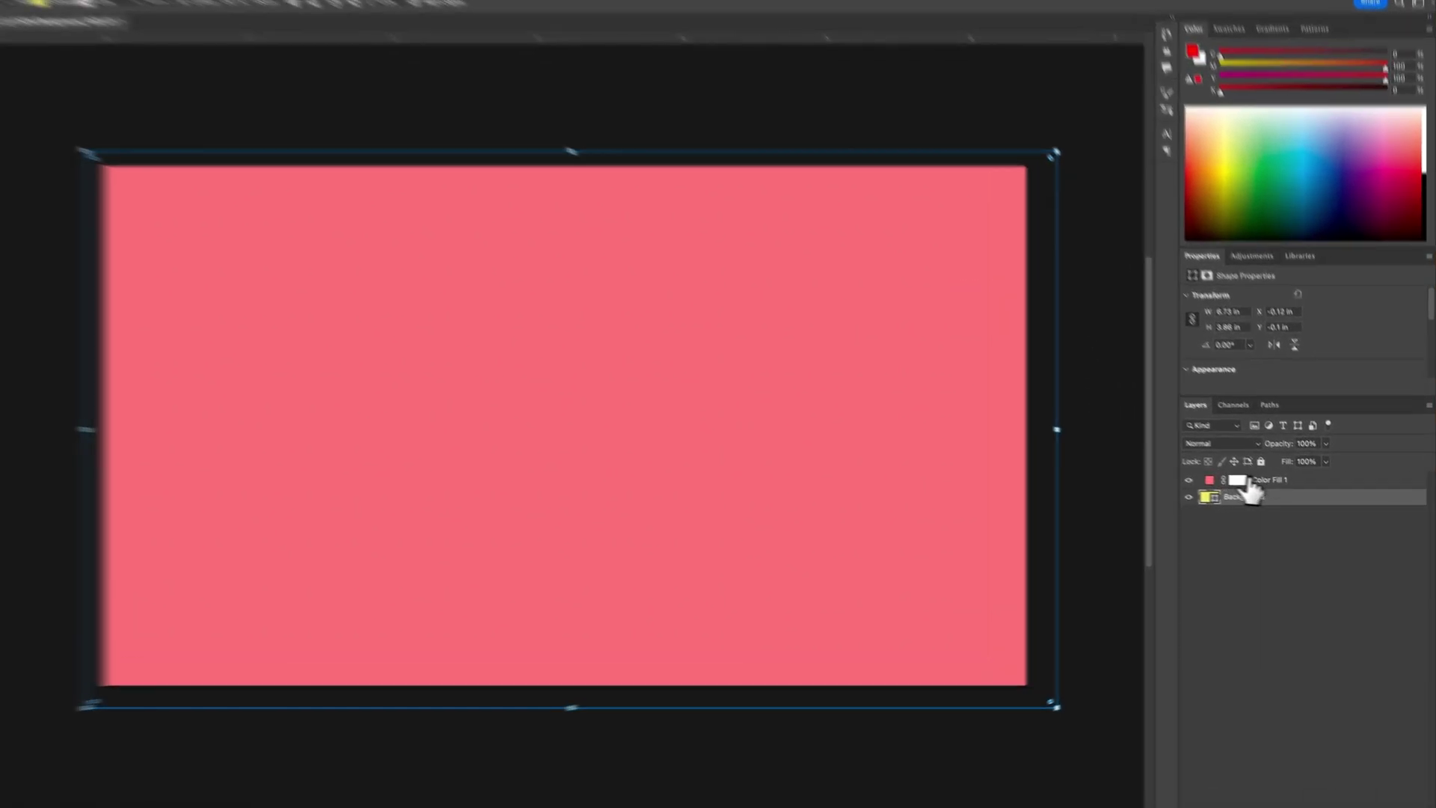
pyautogui.click(1283, 485)
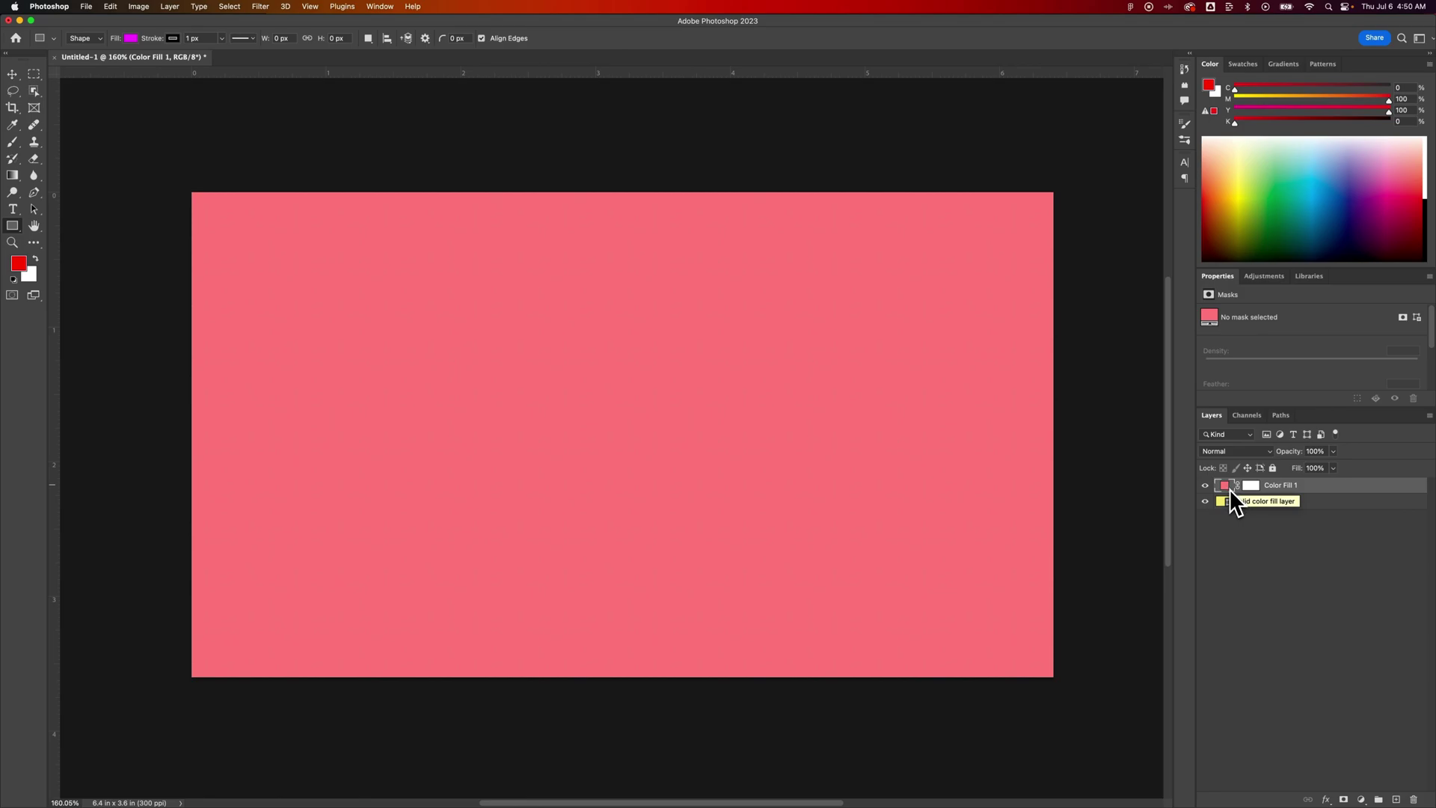
# Step: Add a 90° linear pink-to-red Gradient Fill layer, then select both fill layers
pyautogui.click(1361, 800)
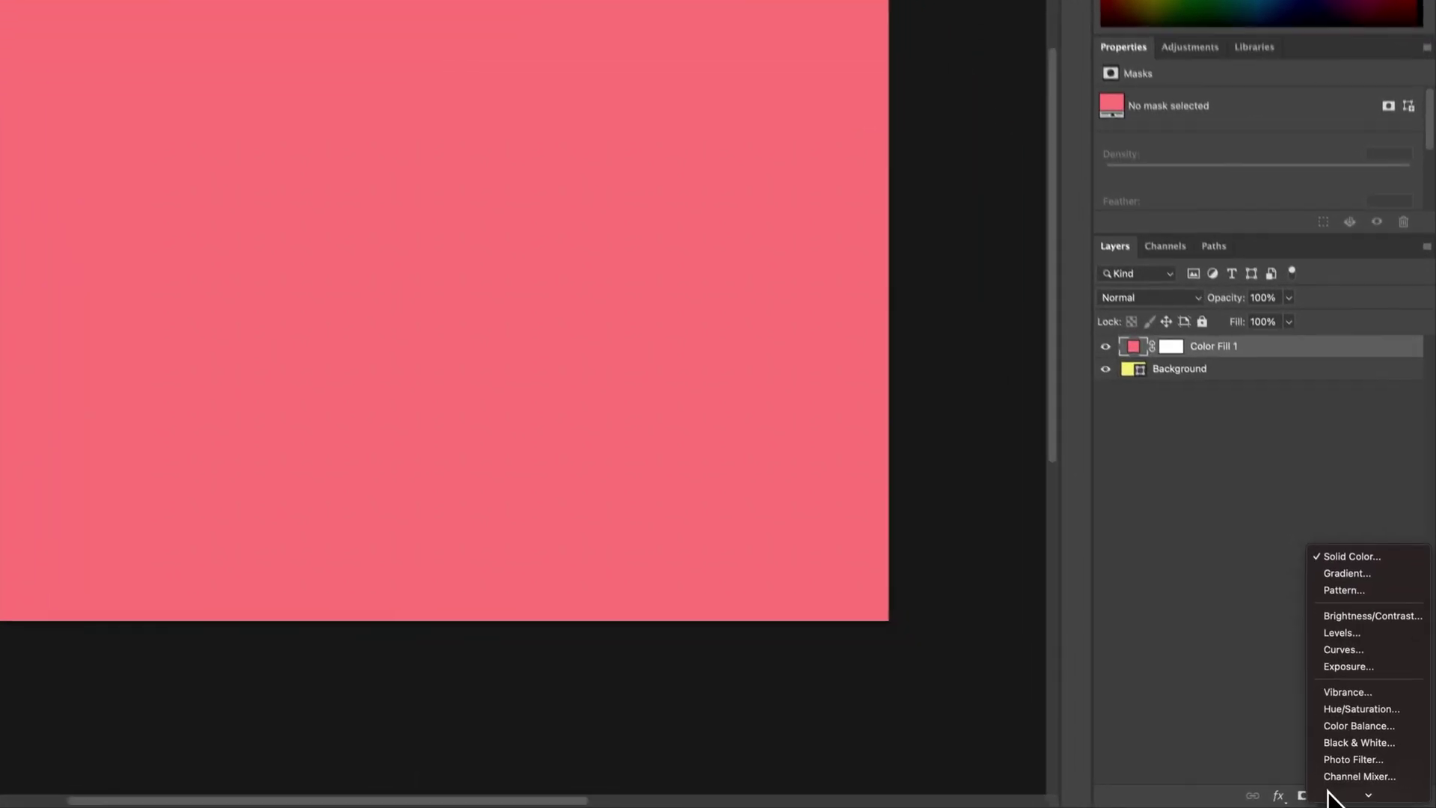
pyautogui.click(1346, 573)
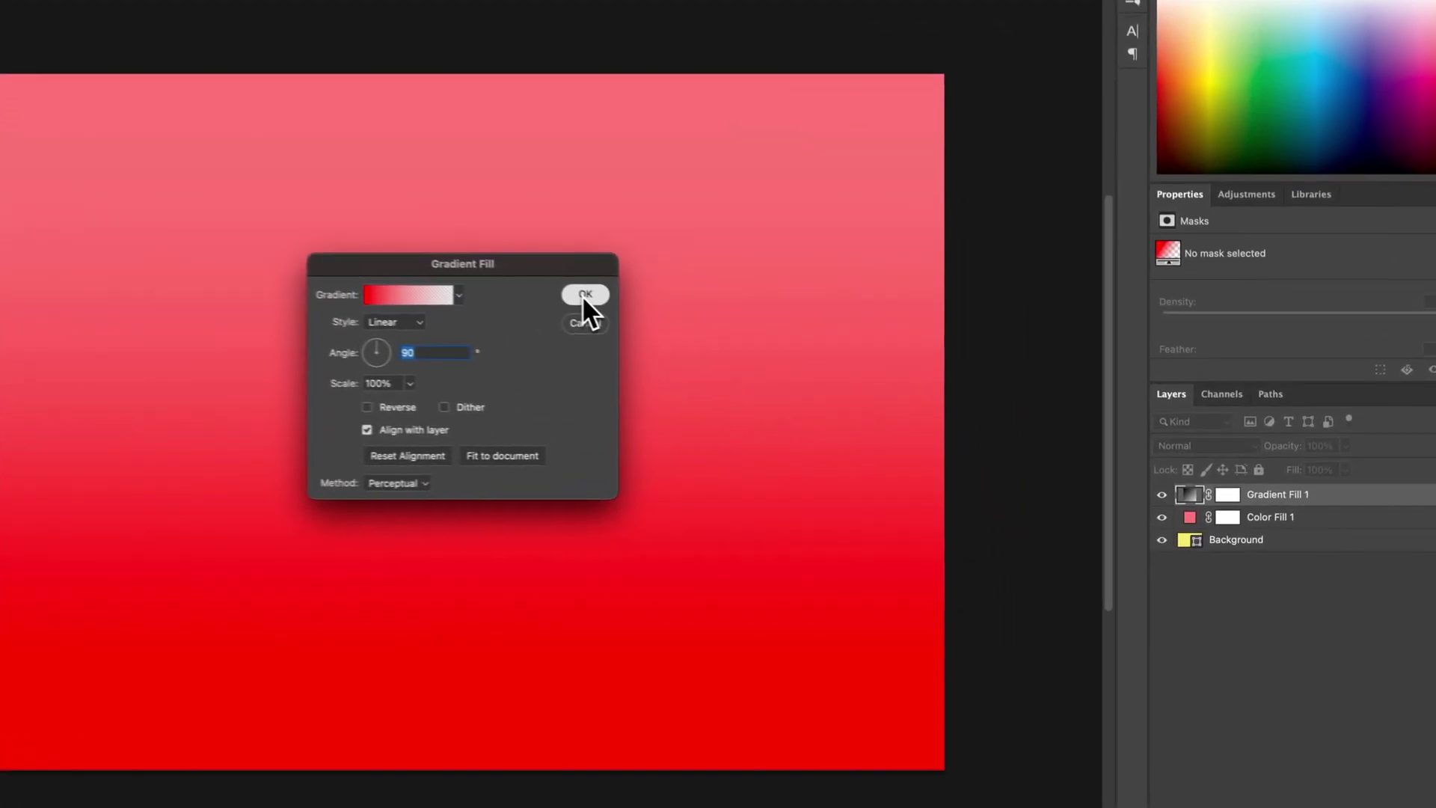
pyautogui.click(803, 345)
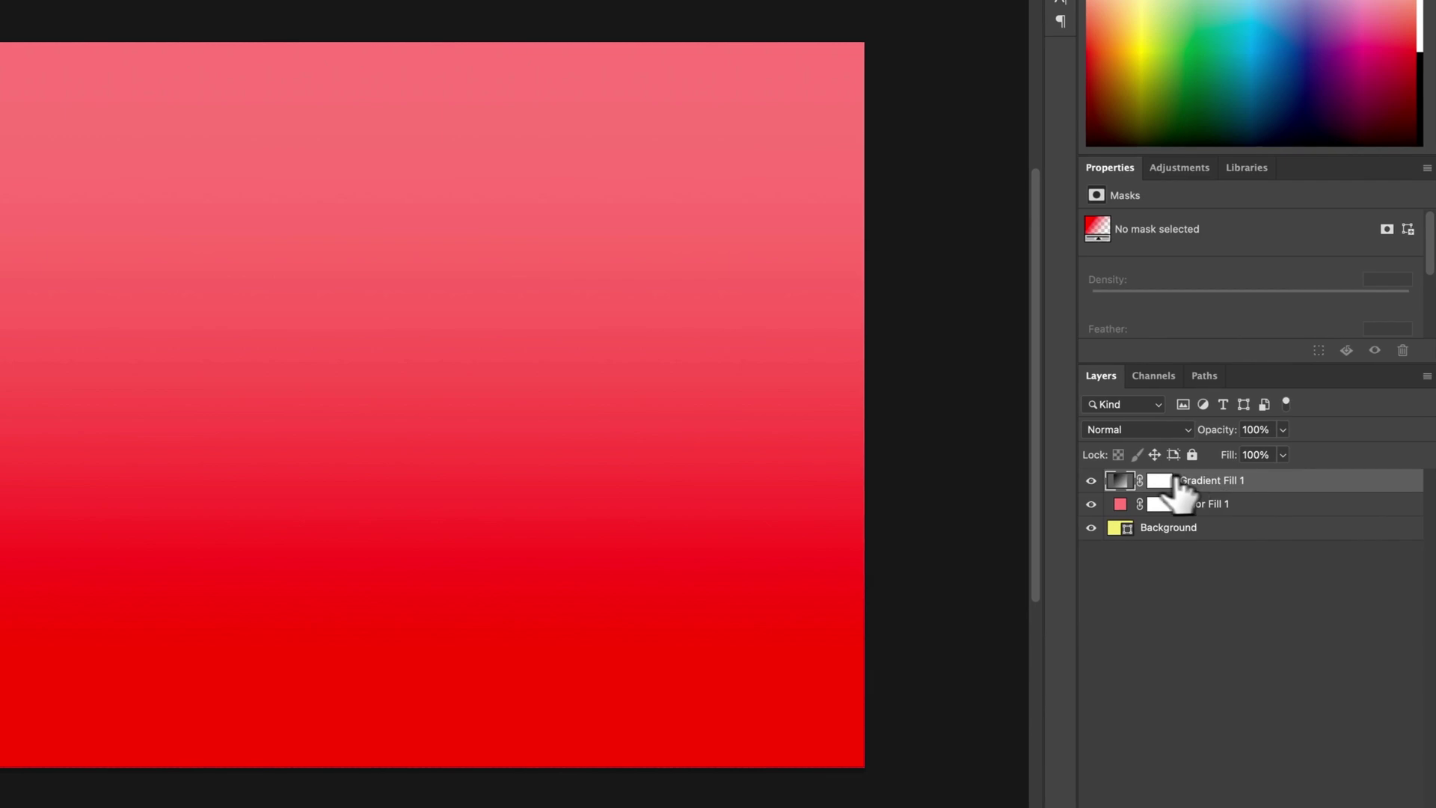
pyautogui.doubleClick(1123, 480)
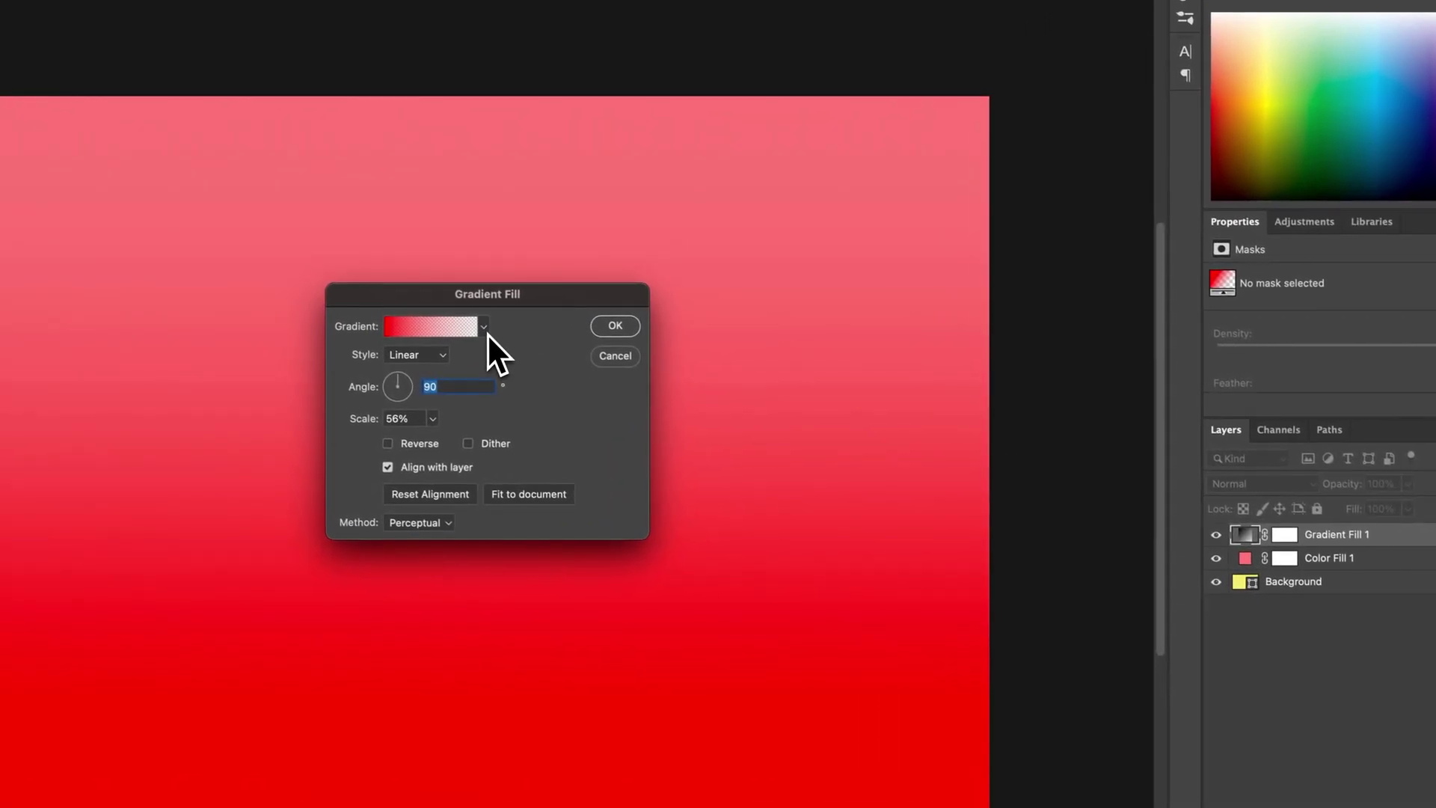
pyautogui.click(620, 325)
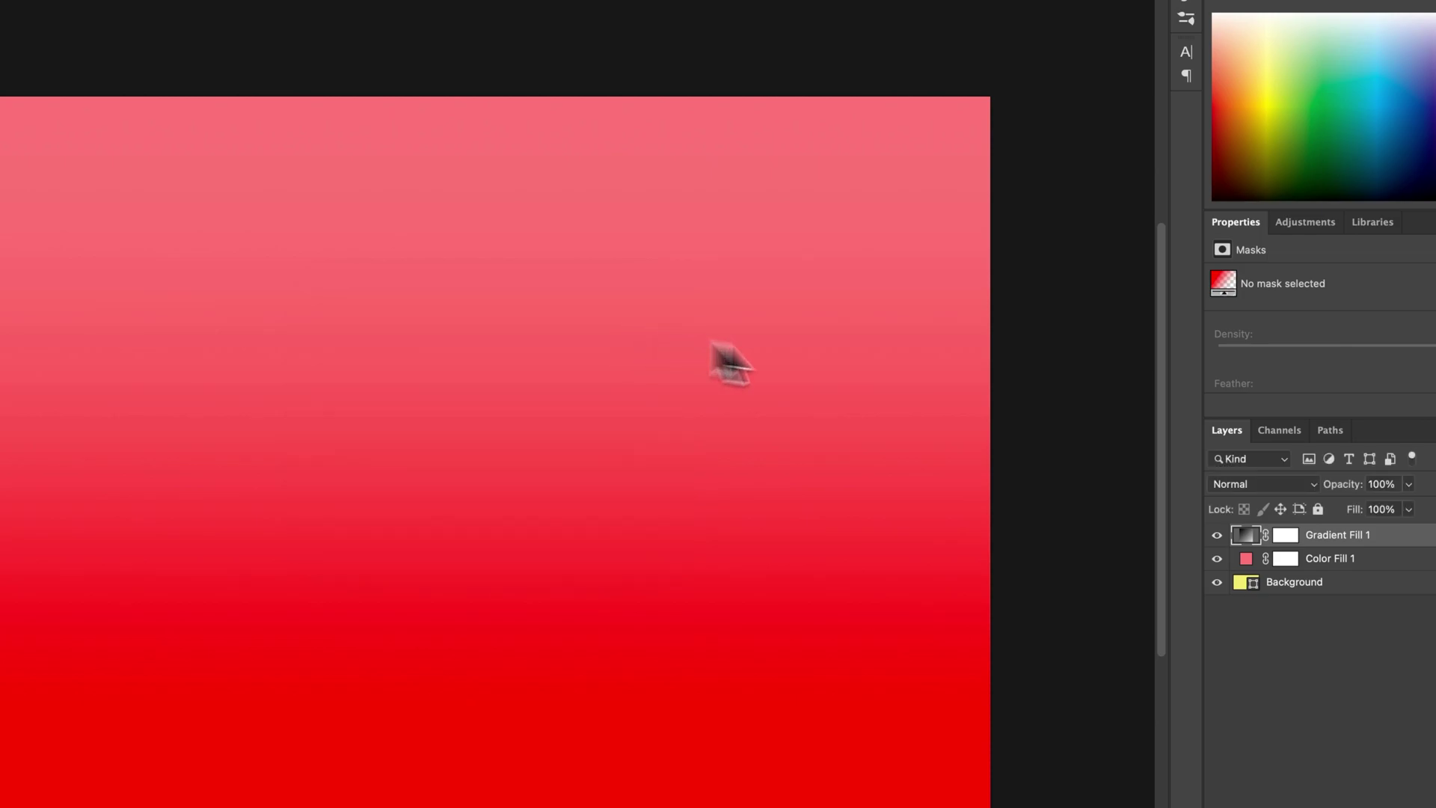
pyautogui.keyDown('shift'); pyautogui.click(1383, 557); pyautogui.keyUp('shift')
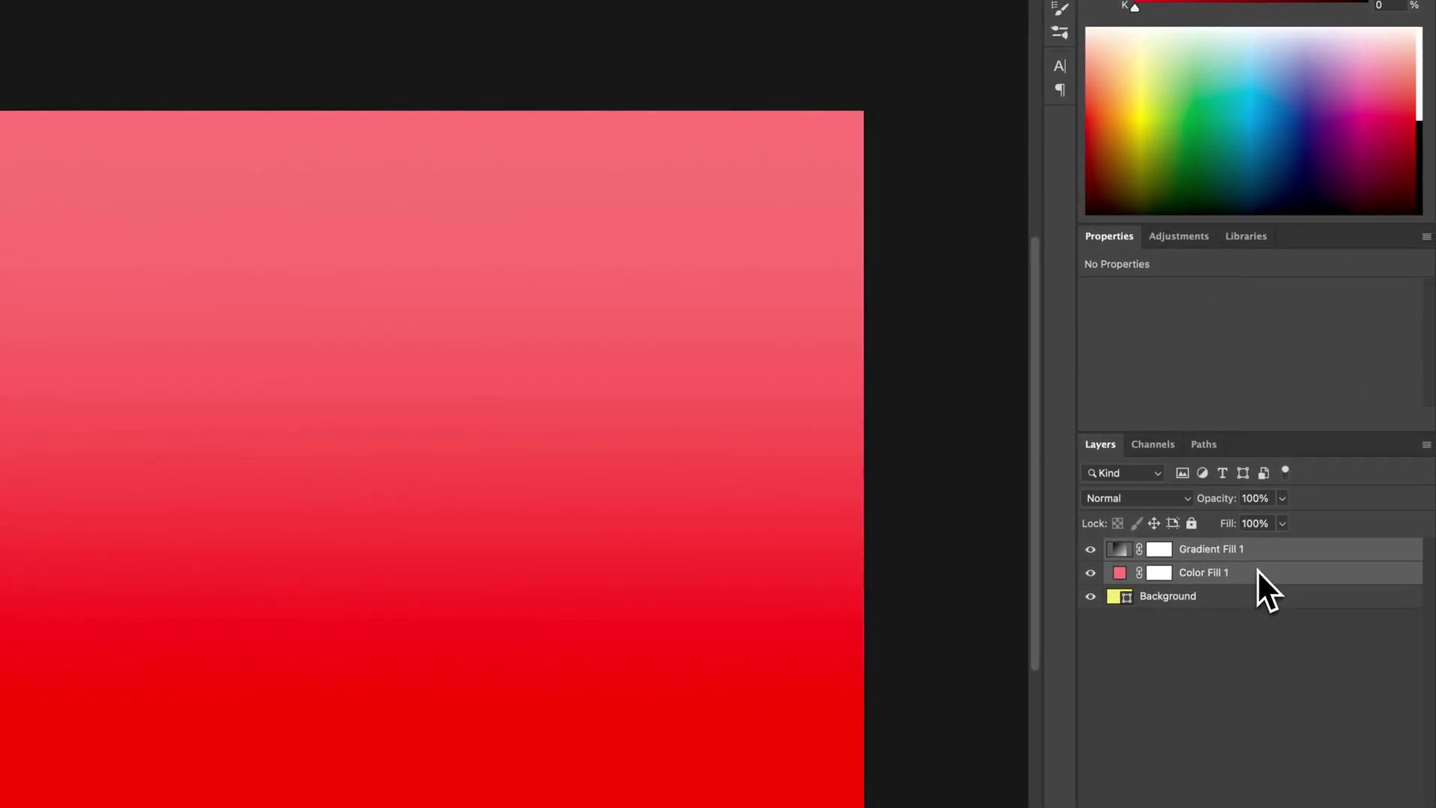
# Step: Delete Gradient Fill 1 and Color Fill 1, then open the Background's Layer Style dialog
pyautogui.press('Delete')
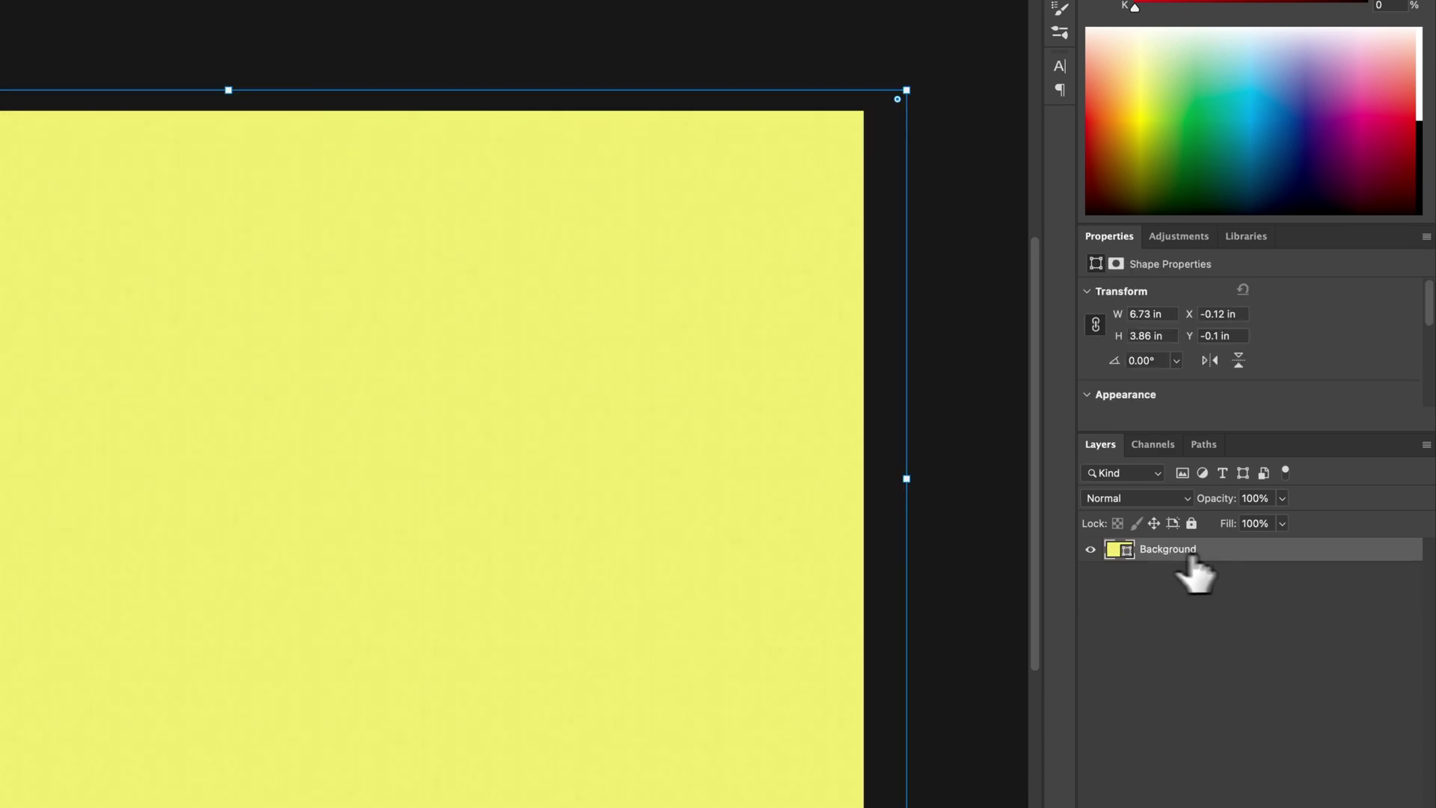
pyautogui.doubleClick(1246, 551)
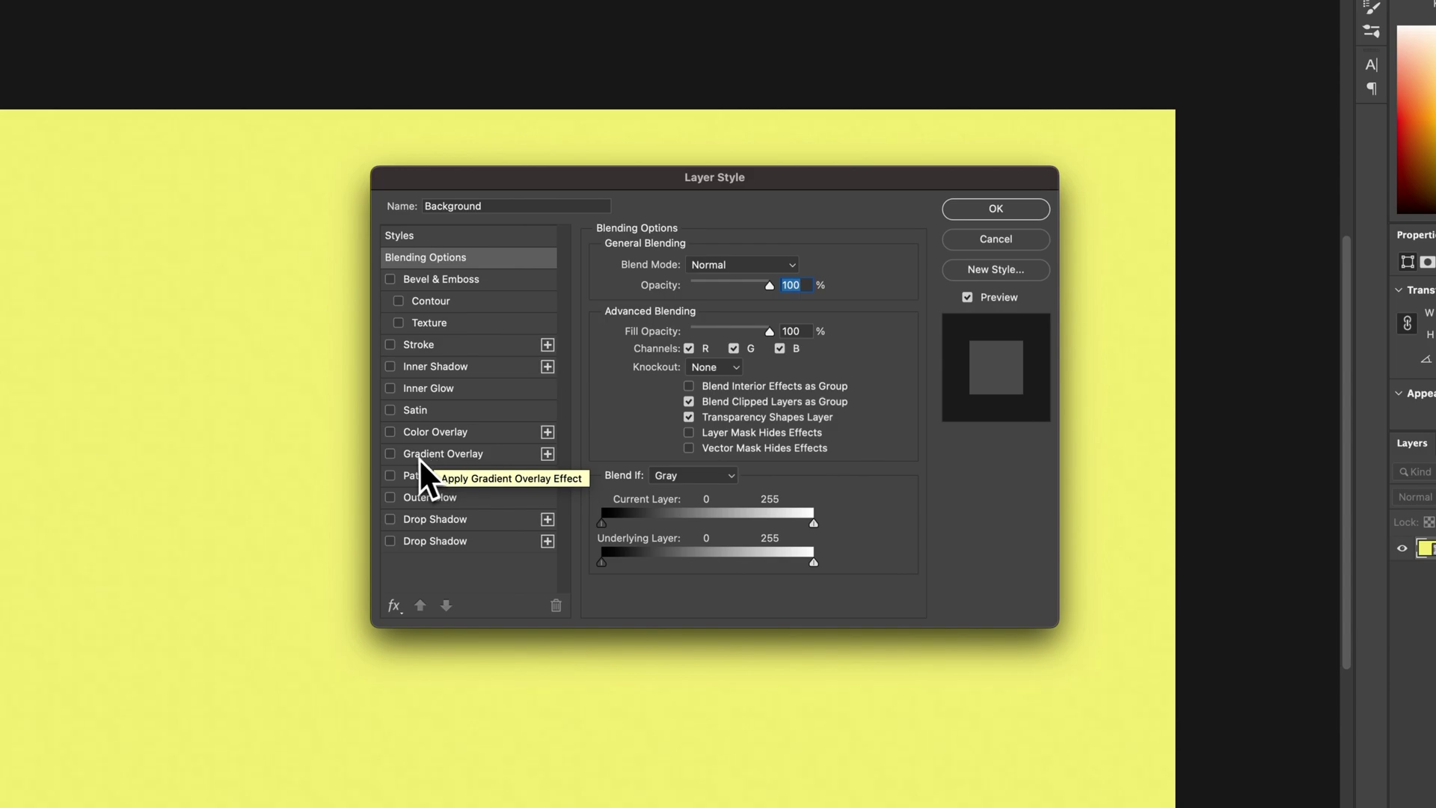
# Step: Enable a green-to-purple Gradient Overlay on the Background, testing then restoring 100% opacity
pyautogui.click(390, 454)
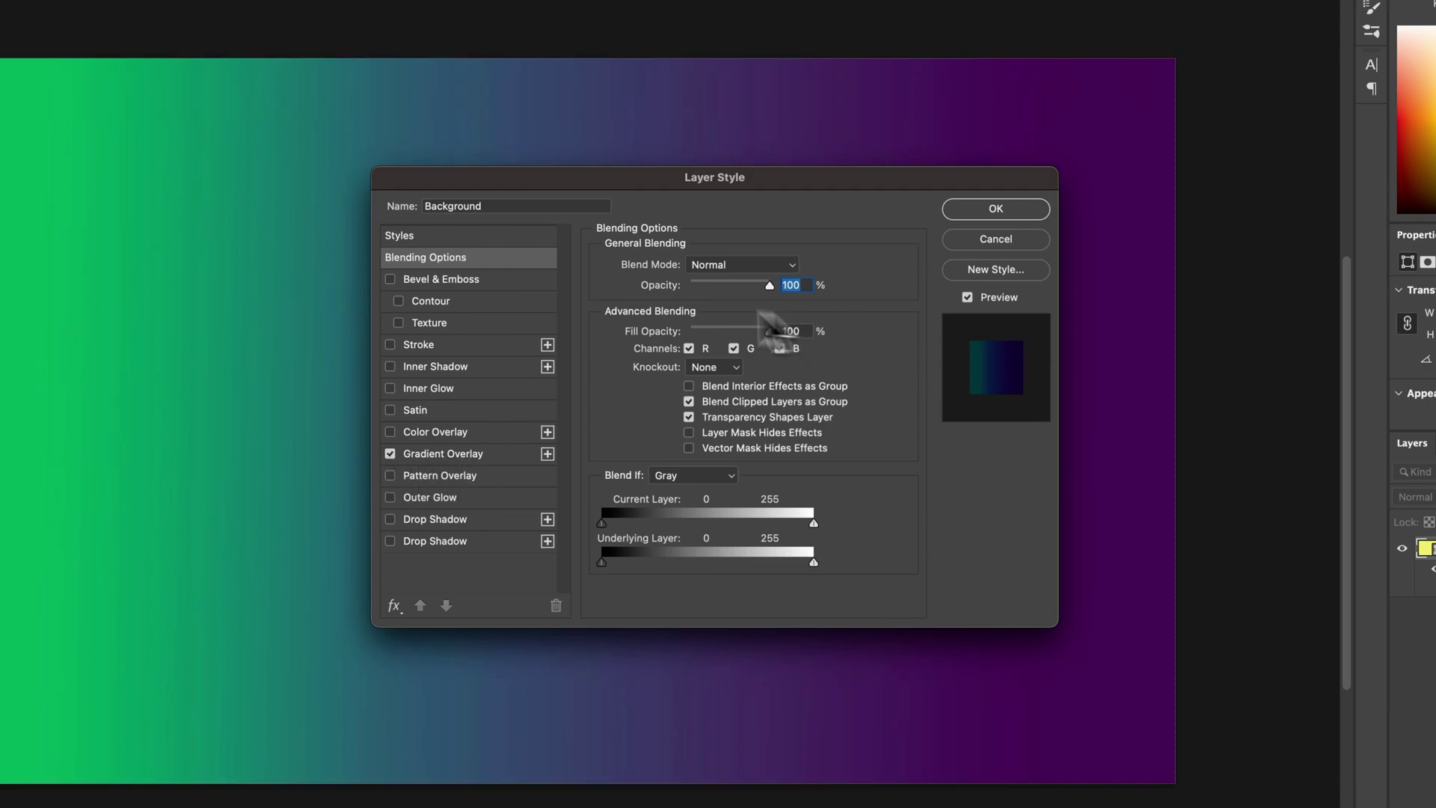
pyautogui.click(446, 457)
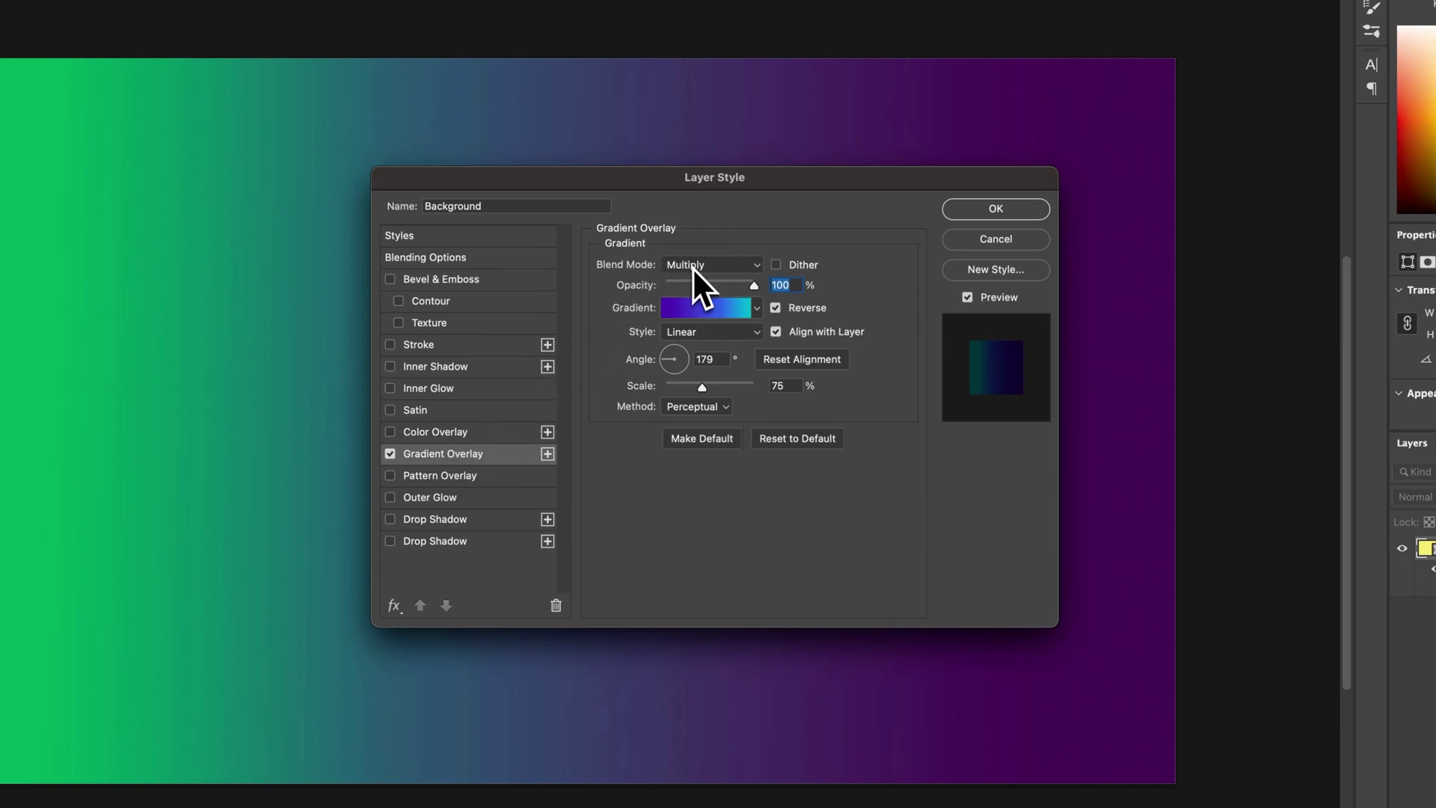
pyautogui.moveTo(739, 282); pyautogui.dragTo(656, 295)
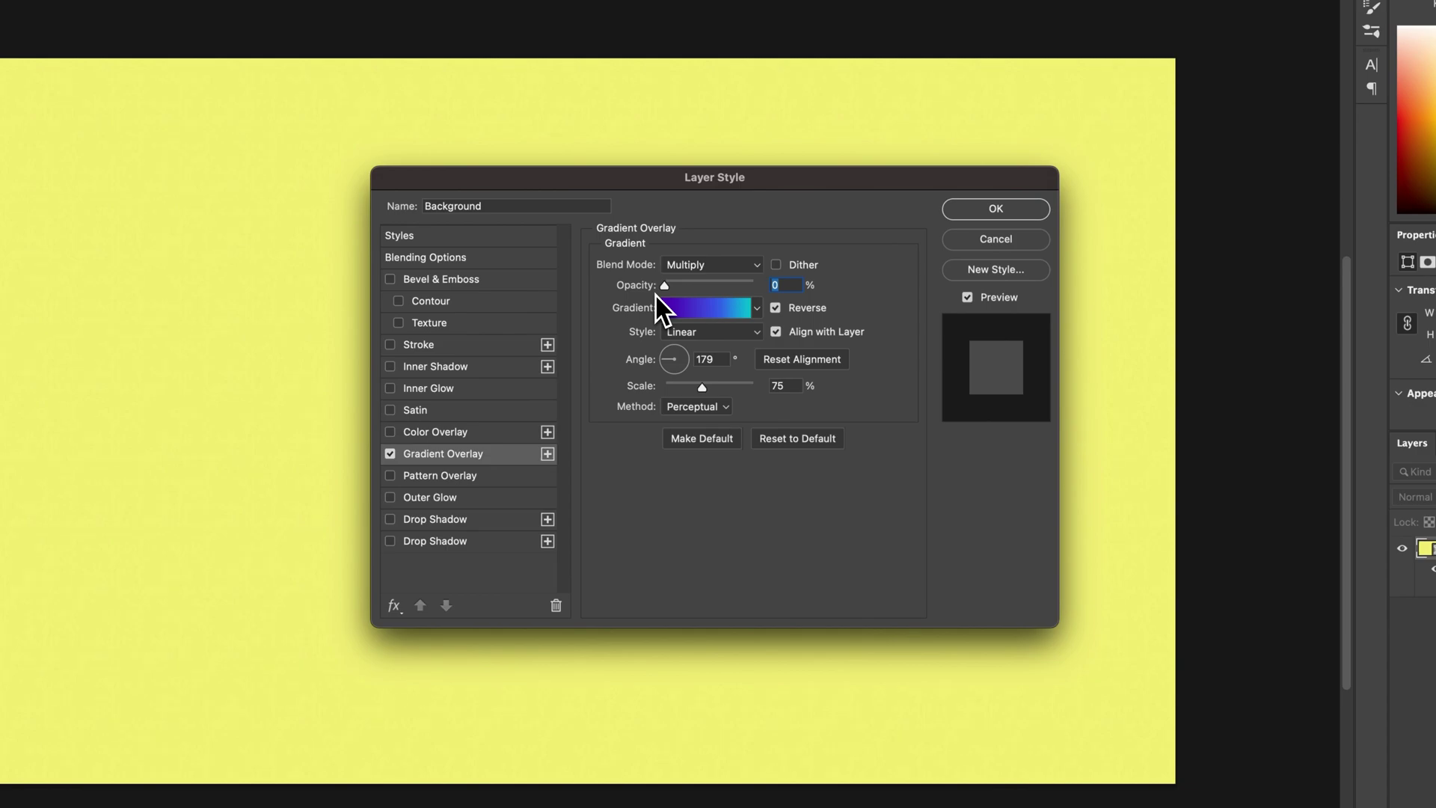
pyautogui.moveTo(664, 286); pyautogui.dragTo(766, 280)
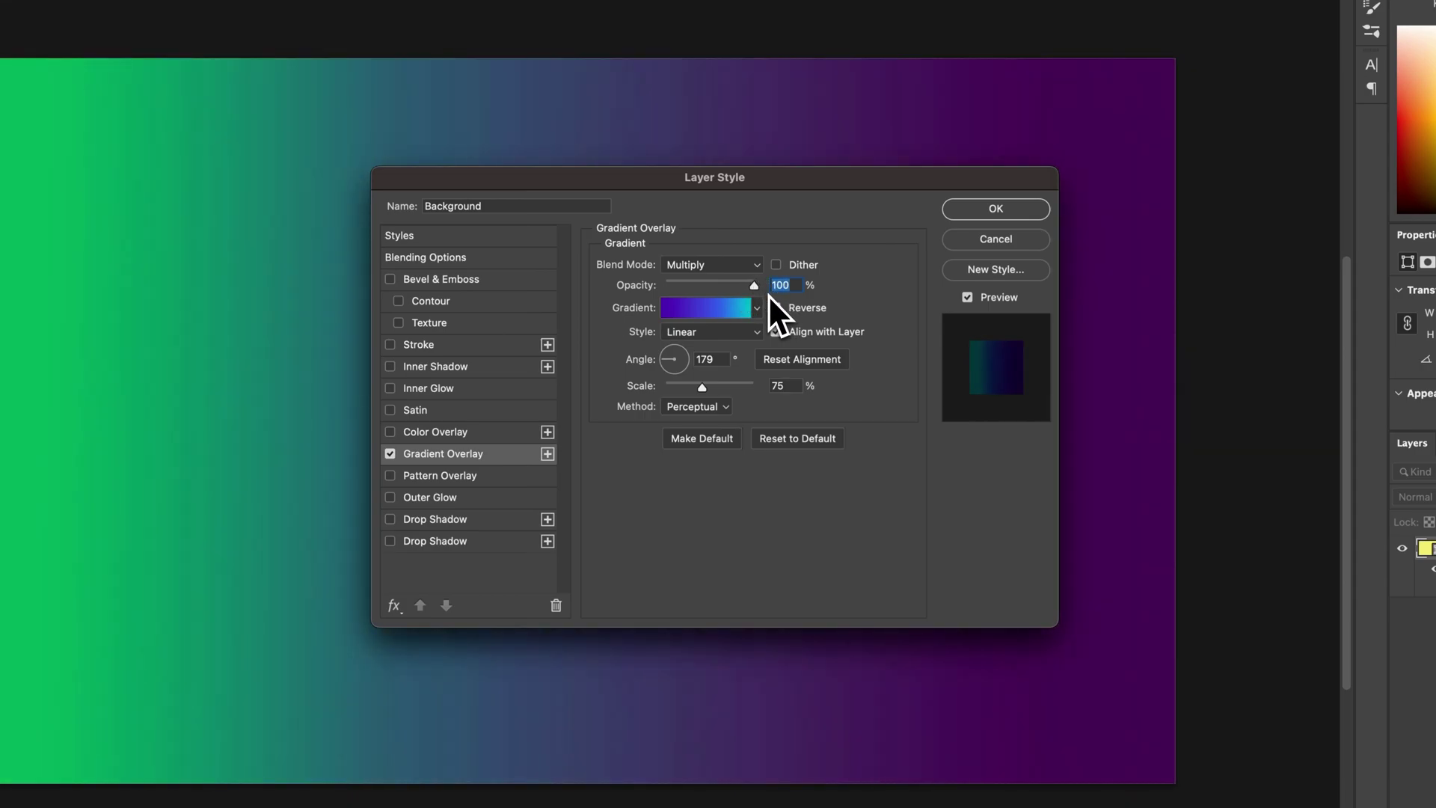
pyautogui.click(756, 308)
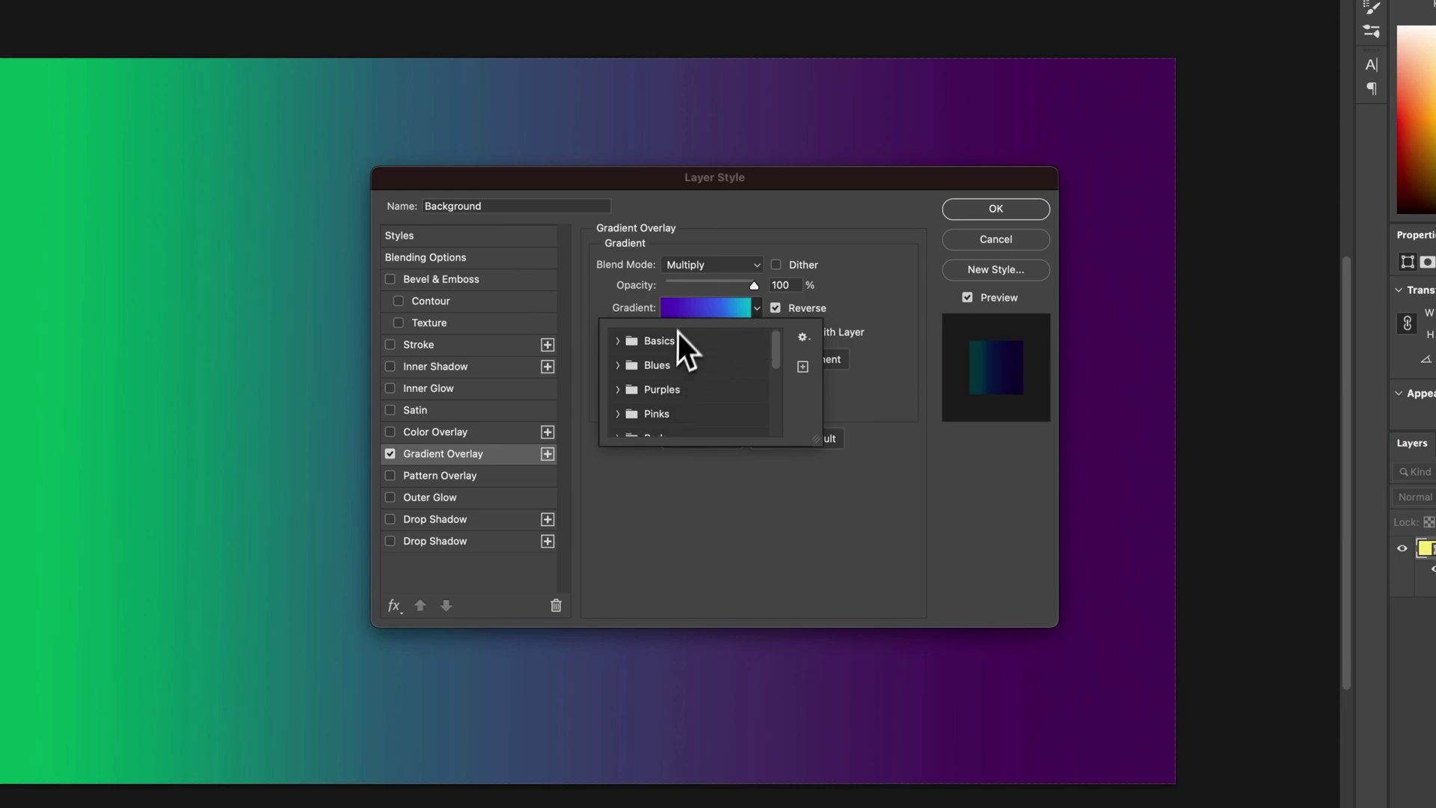
# Step: Move the overlay gradient's middle colour stop to the 50% location
pyautogui.click(691, 310)
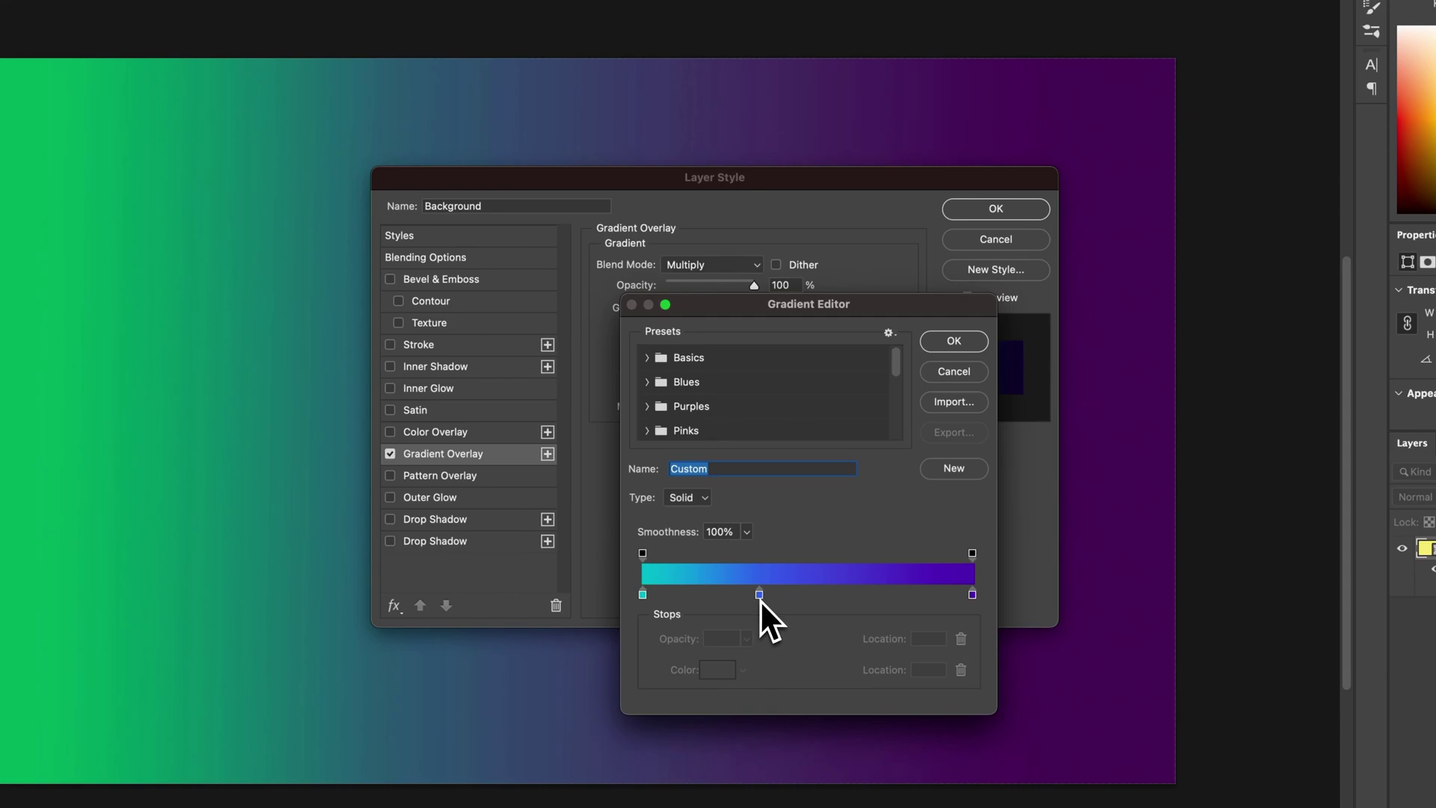
pyautogui.moveTo(760, 600); pyautogui.dragTo(810, 597)
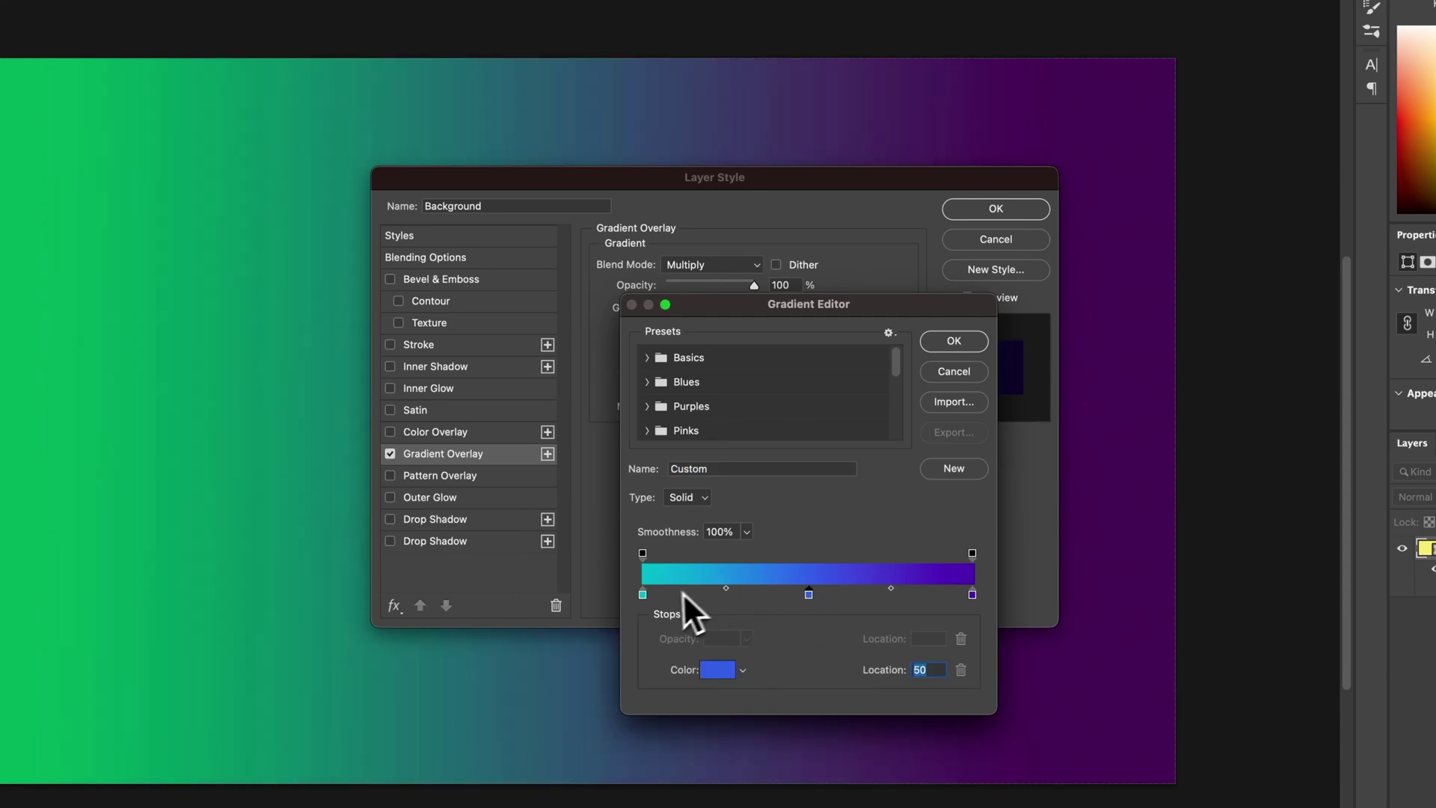
pyautogui.click(953, 342)
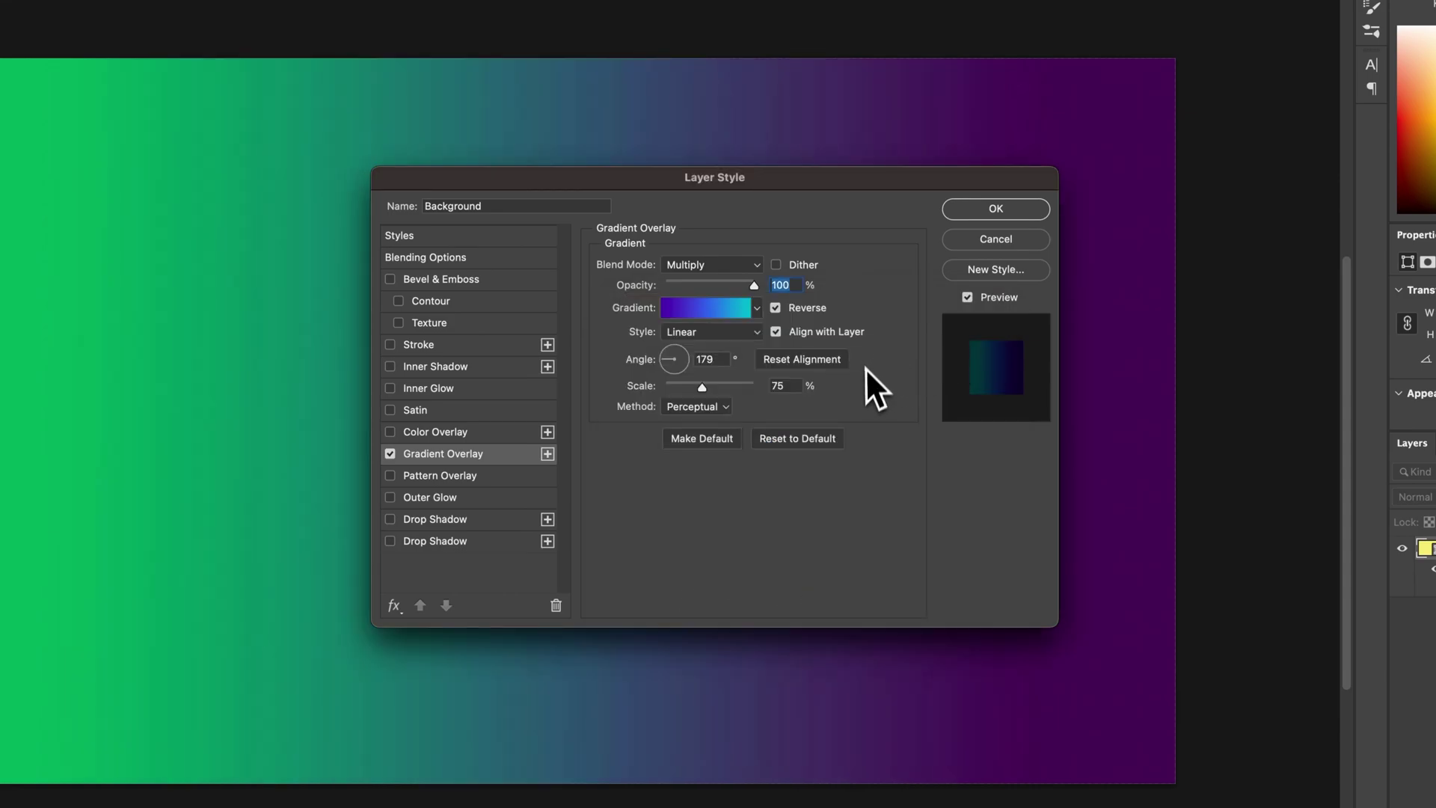
# Step: Set the overlay scale to 88% with Linear style at 133°, and apply the layer style
pyautogui.moveTo(702, 387); pyautogui.dragTo(666, 351)
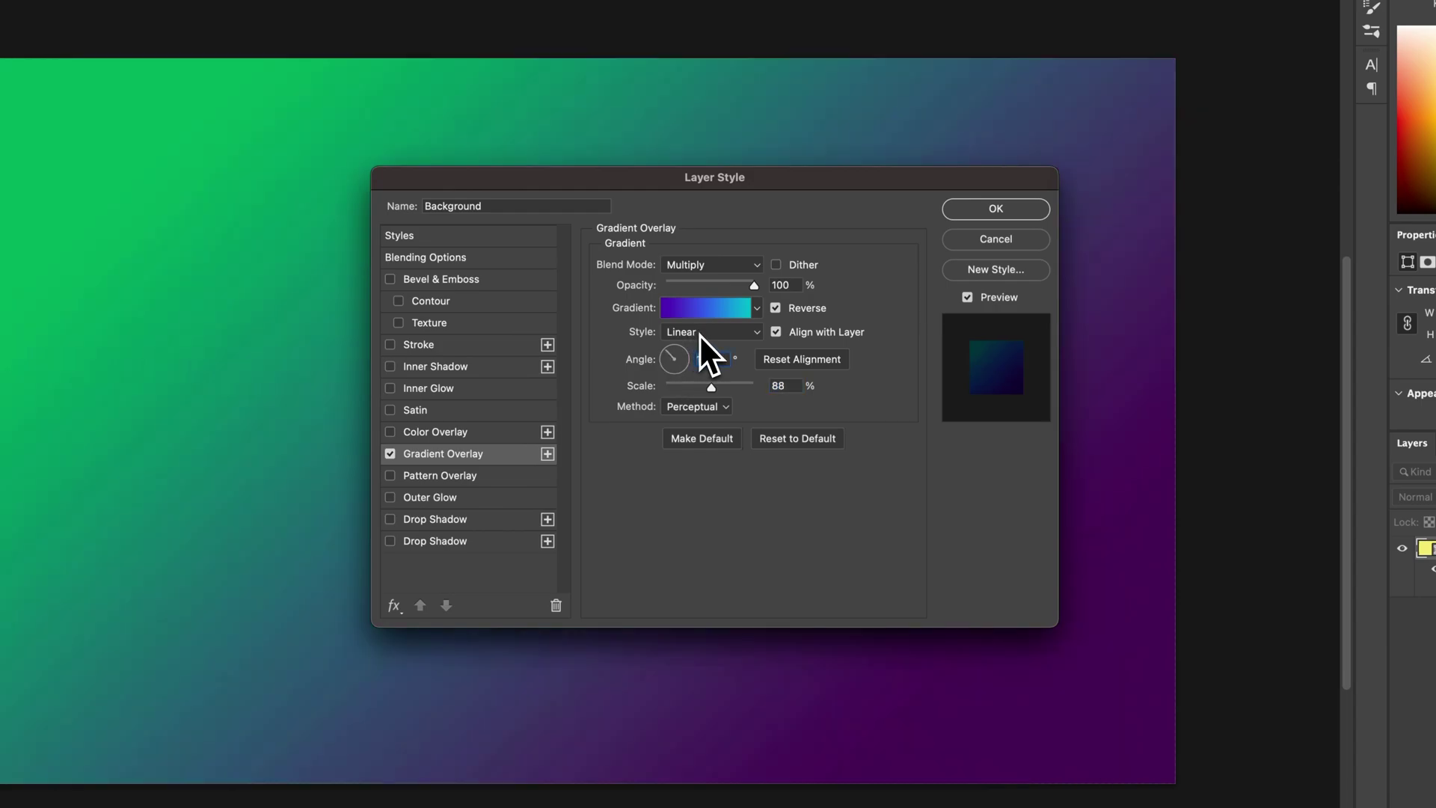
pyautogui.click(699, 334)
pyautogui.click(698, 348)
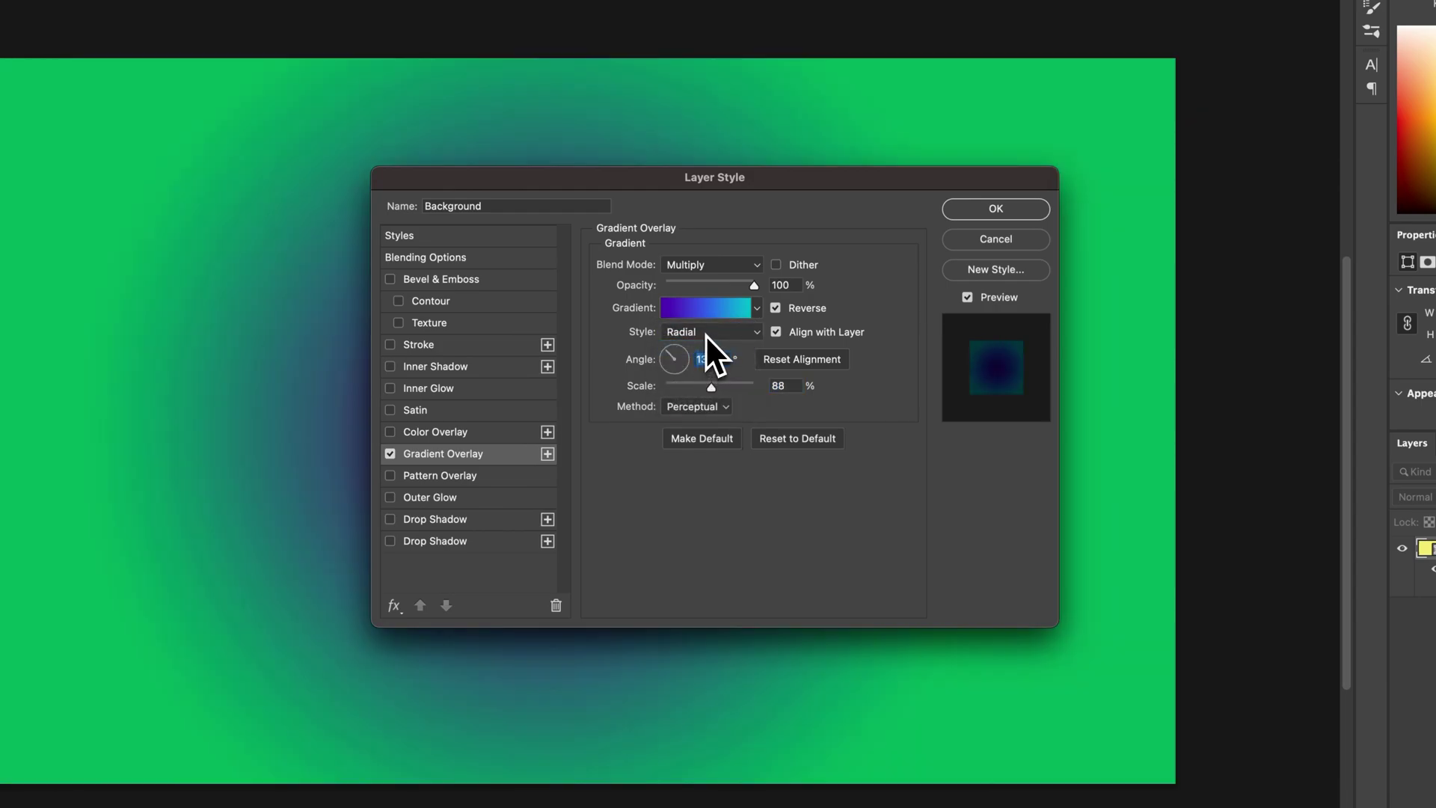
pyautogui.click(706, 335)
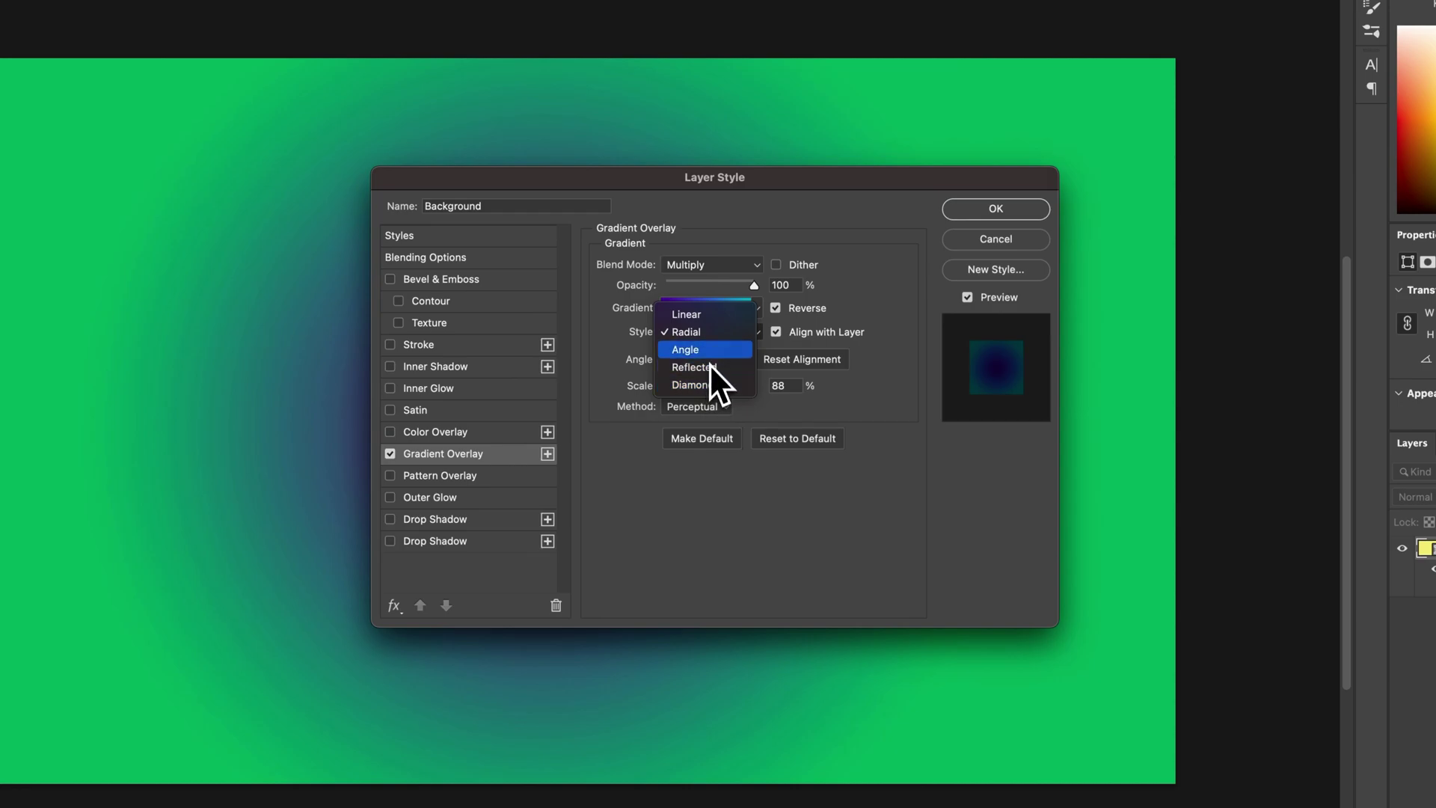
pyautogui.click(711, 315)
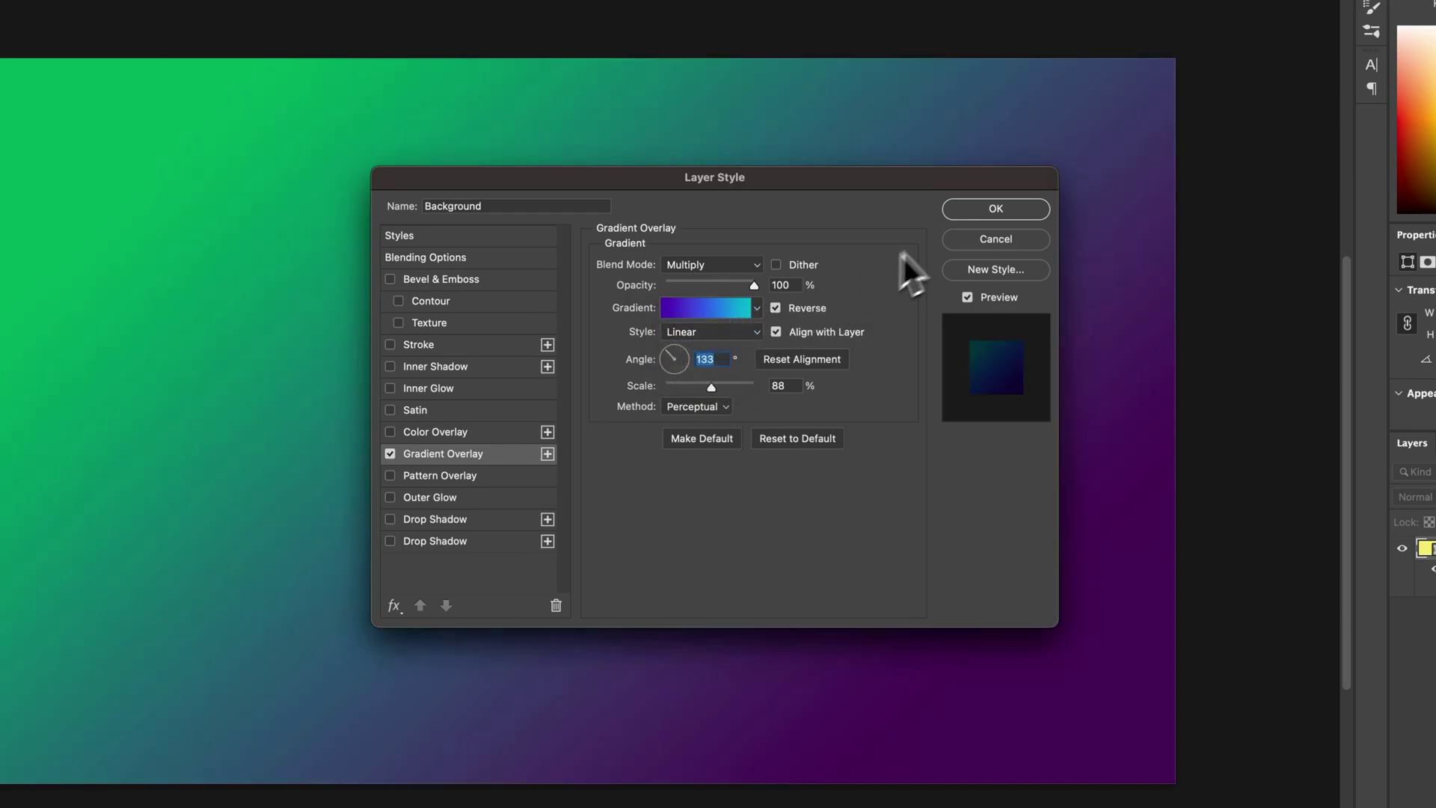
pyautogui.click(978, 212)
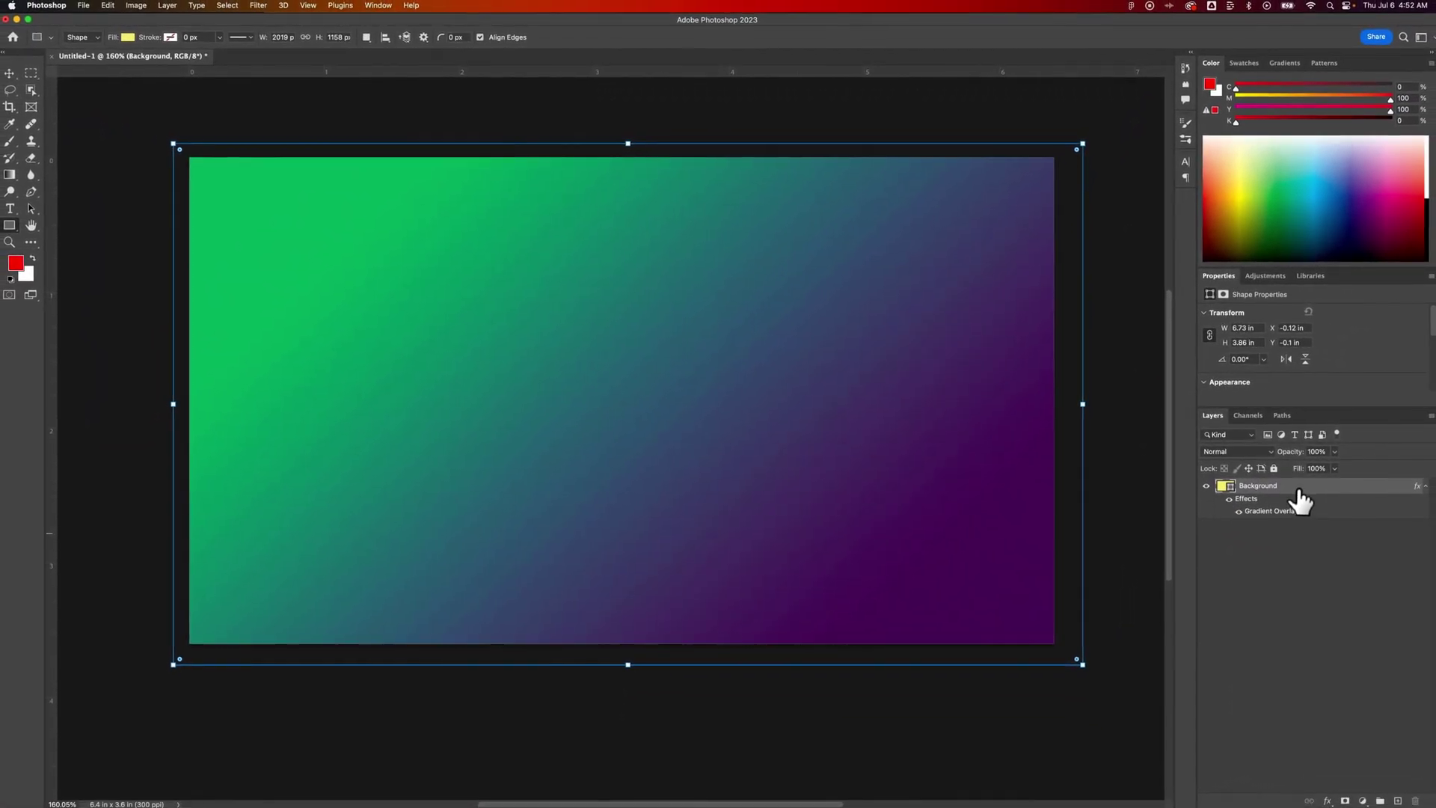